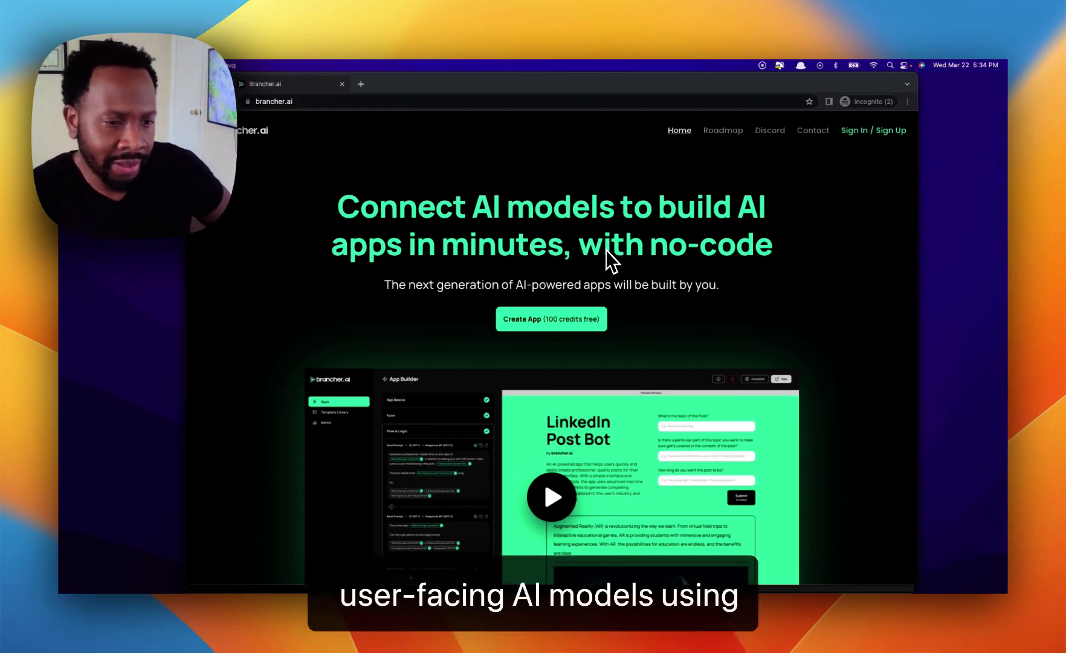
- Scroll past the model connector diagram to the LinkedIn Content Expander and Blog Headline Helper template cards
scroll(607, 251, "down", 2)
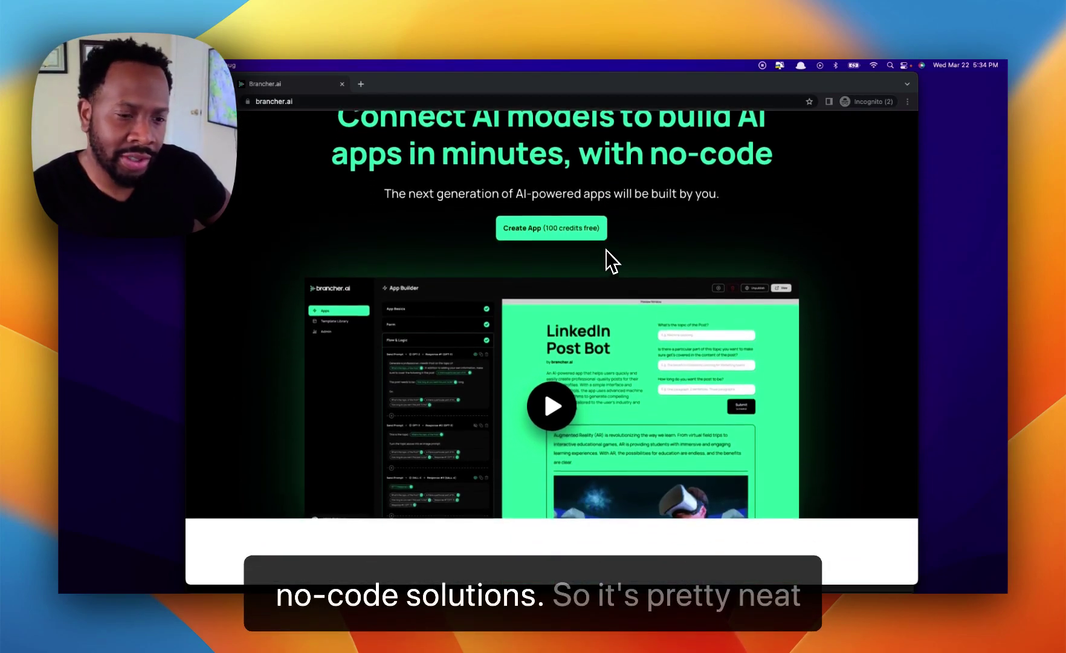
scroll(611, 260, "down", 1)
scroll(610, 260, "down", 1)
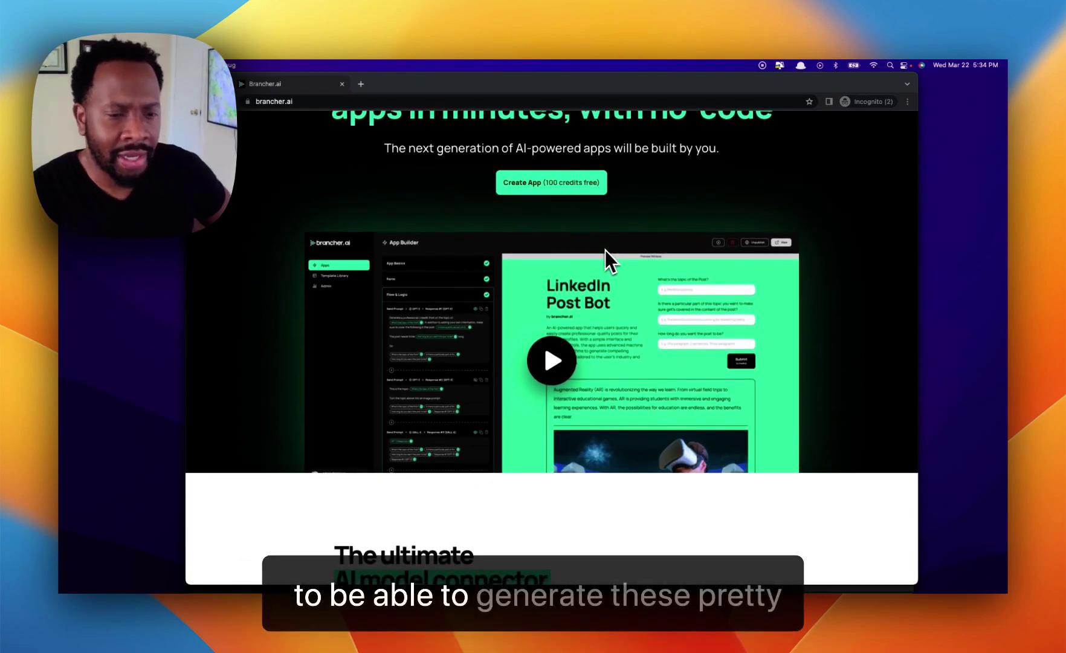
scroll(631, 308, "down", 6)
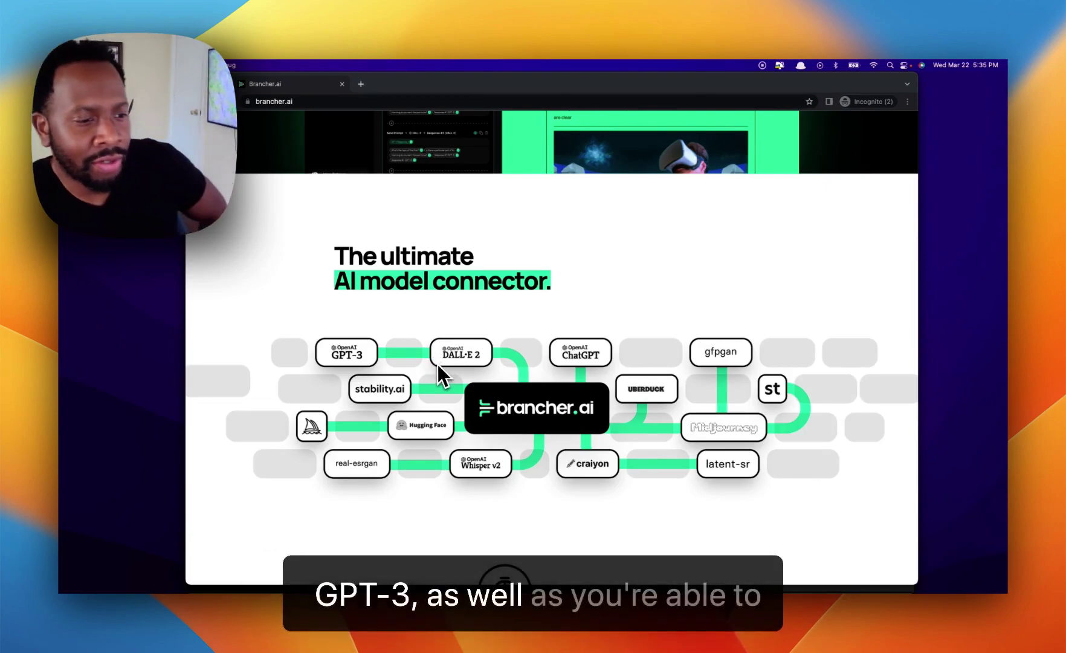
scroll(435, 359, "down", 5)
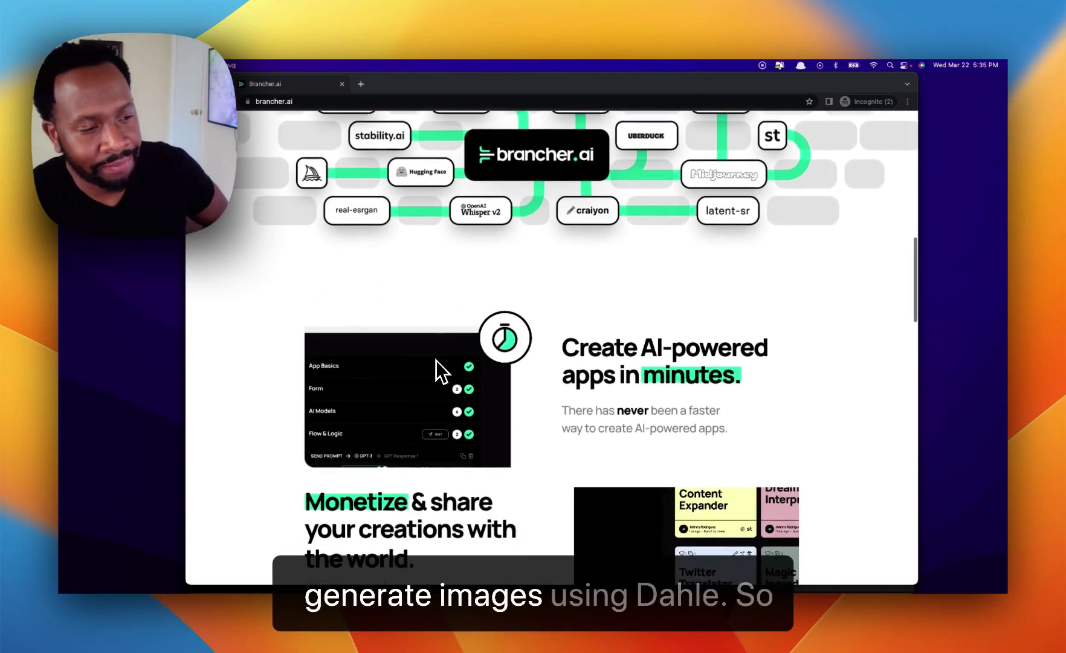
scroll(436, 359, "down", 8)
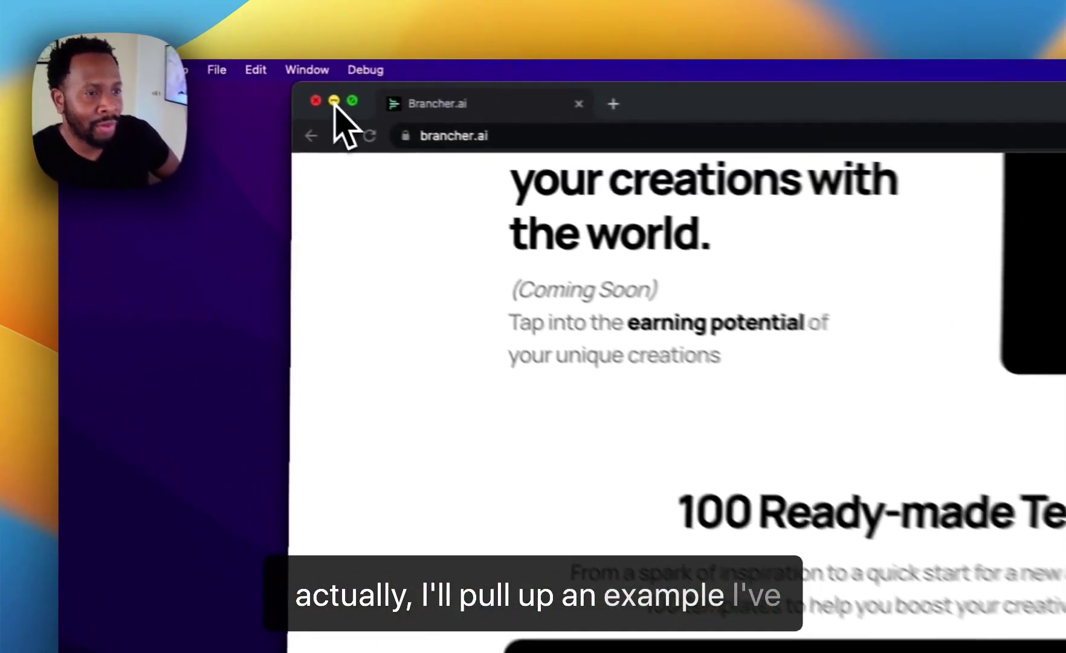
- Close the incognito window, check the published HotSeat.ai page, then return to its builder's Description box
left_click(210, 84)
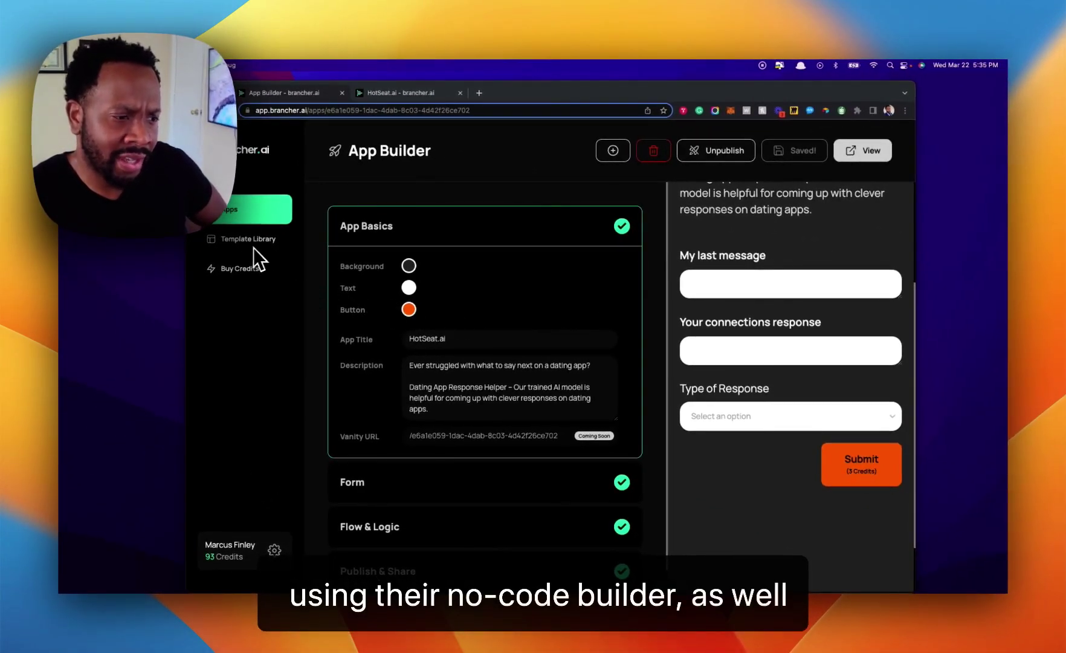
scroll(441, 357, "down", 2)
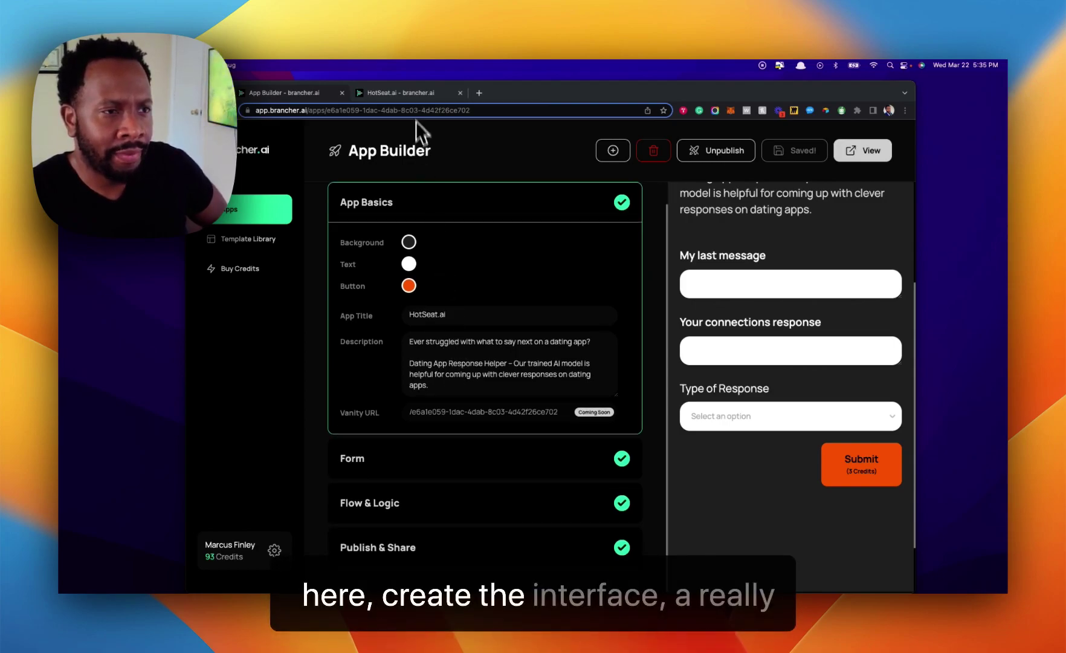
left_click(417, 94)
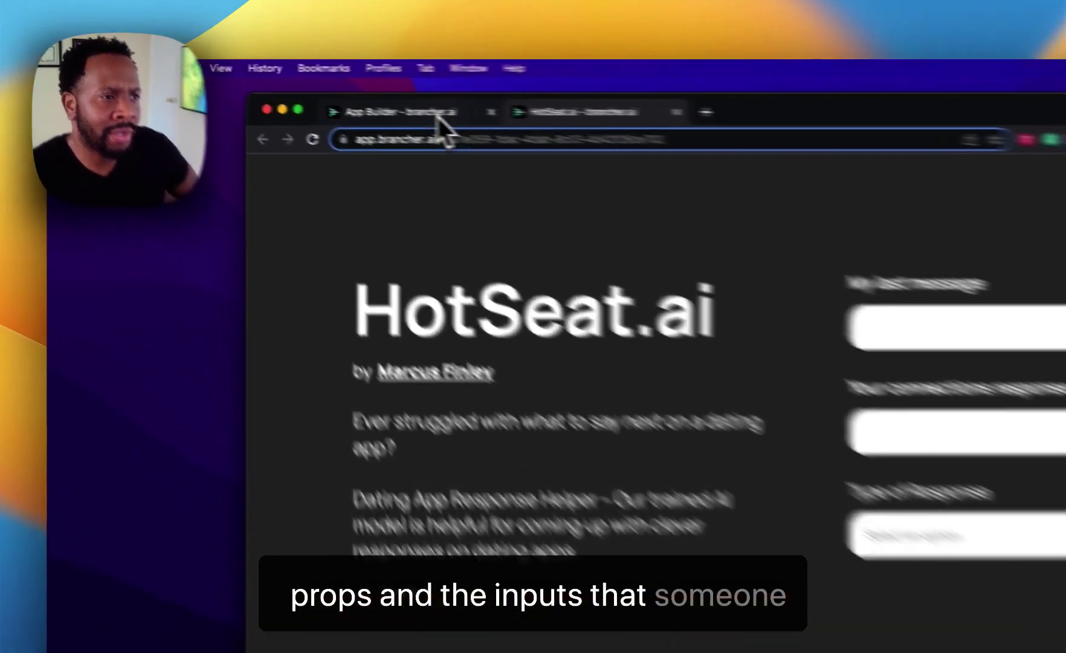
left_click(284, 92)
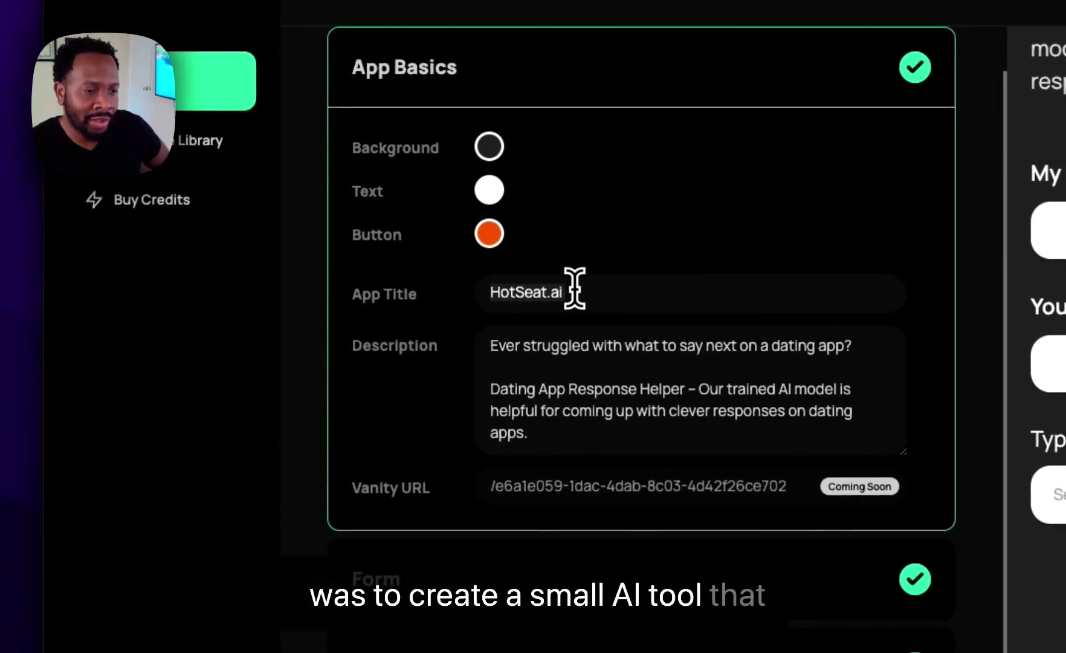
left_click(574, 367)
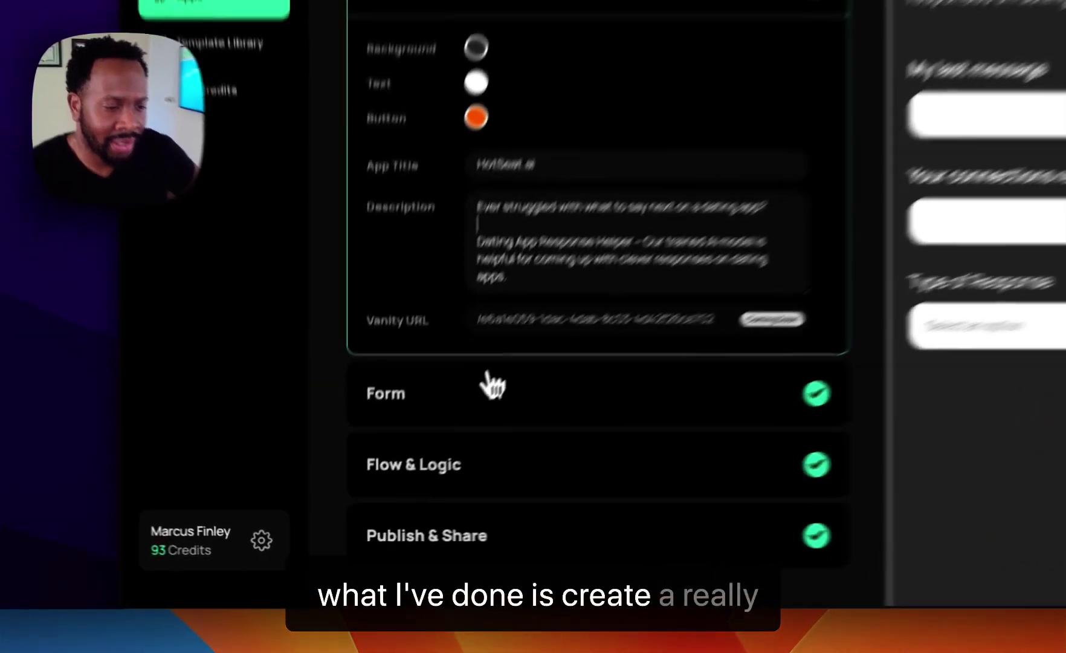
- Expand the Form fields, then Flow & Logic to reveal the ChatGPT and DALL-E prompt blocks
left_click(416, 455)
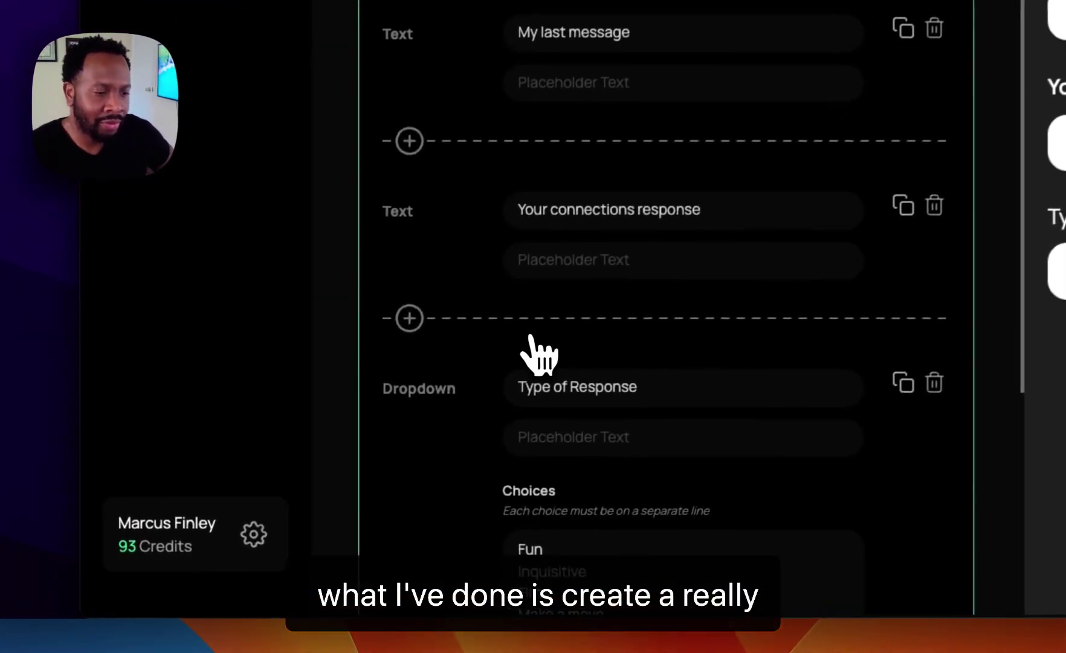
scroll(508, 151, "down", 2)
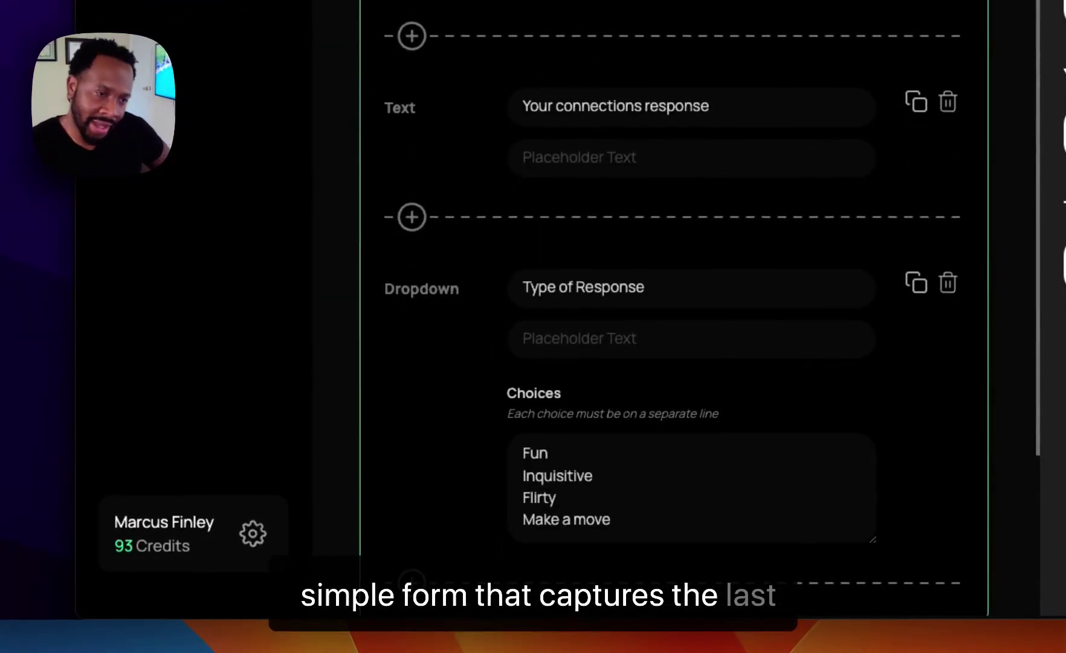
scroll(665, 242, "up", 3)
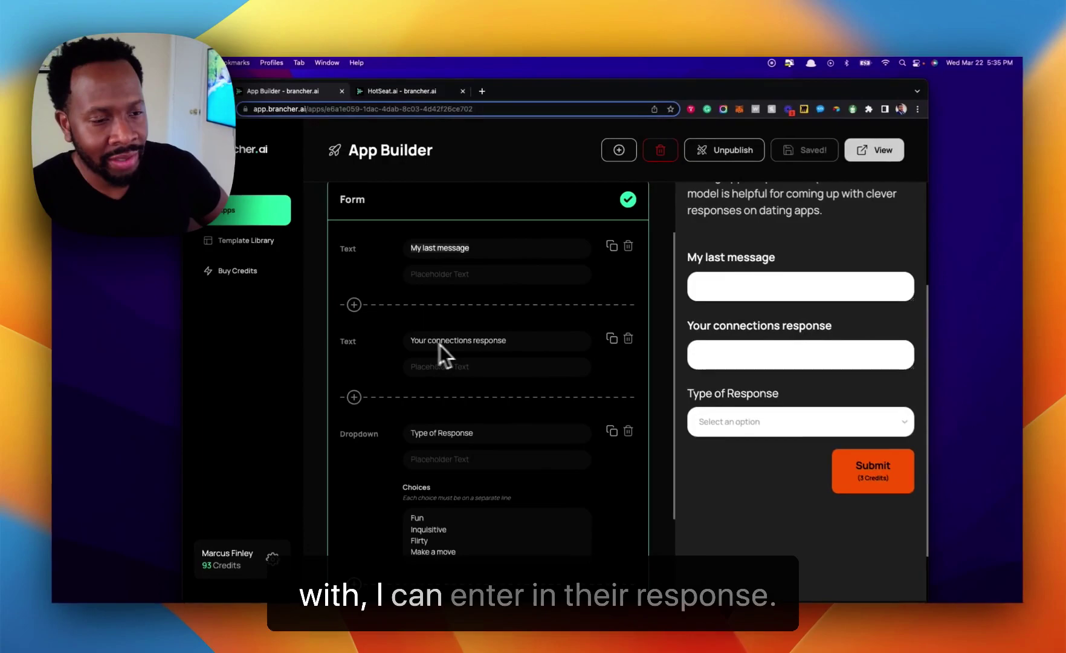
scroll(496, 532, "down", 2)
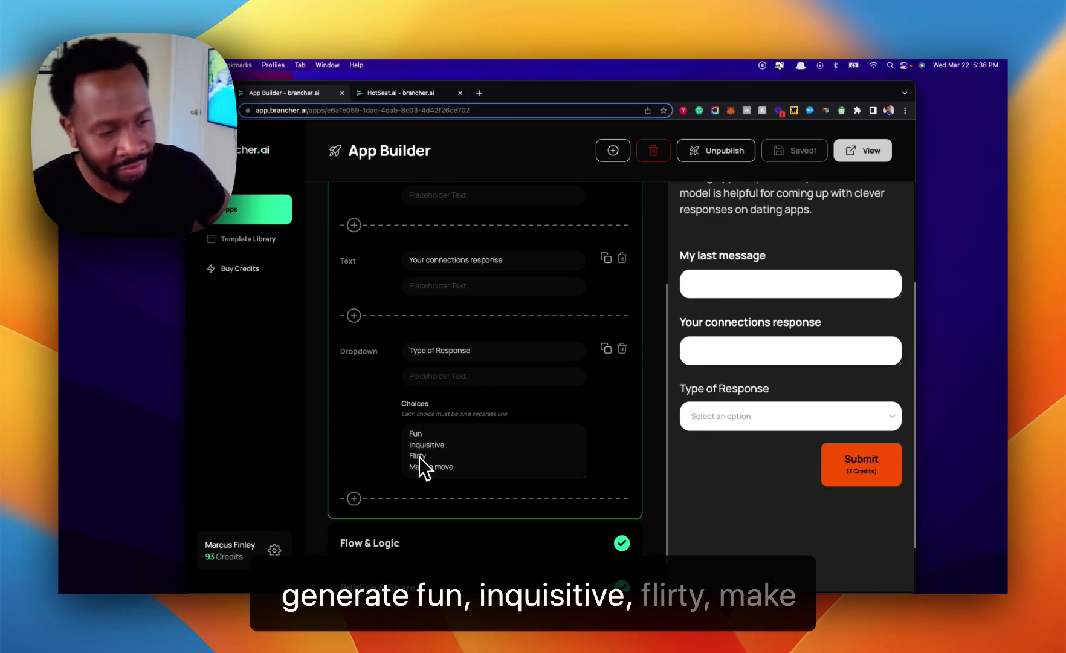
scroll(424, 463, "down", 1)
left_click(432, 505)
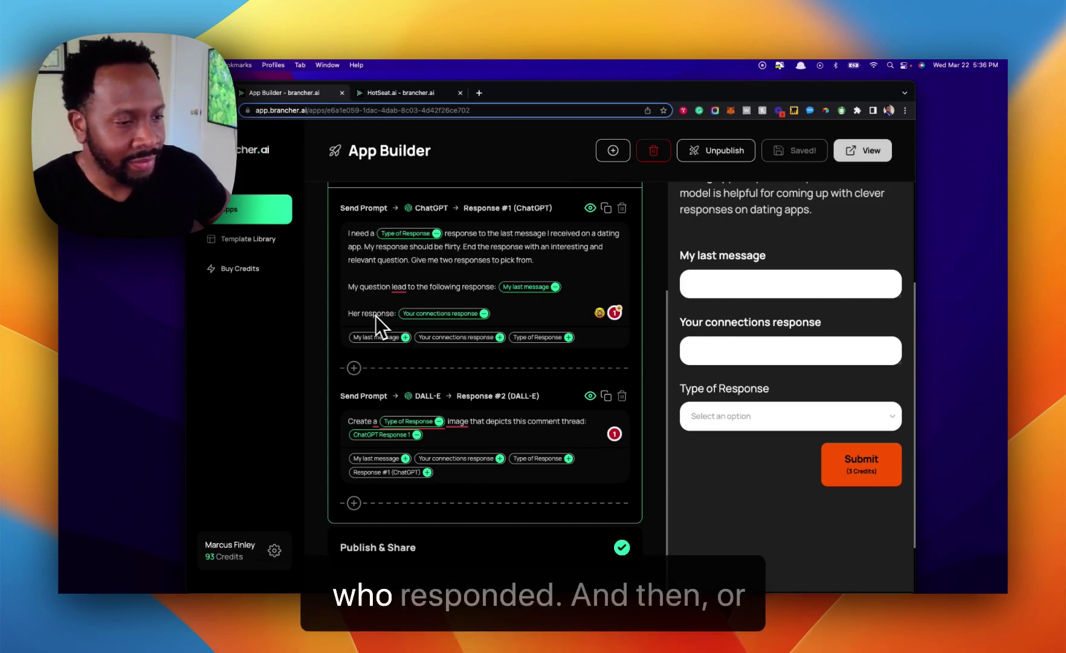
- Replace 'Her' with 'Connection' in the ChatGPT prompt's response line
left_click(430, 421)
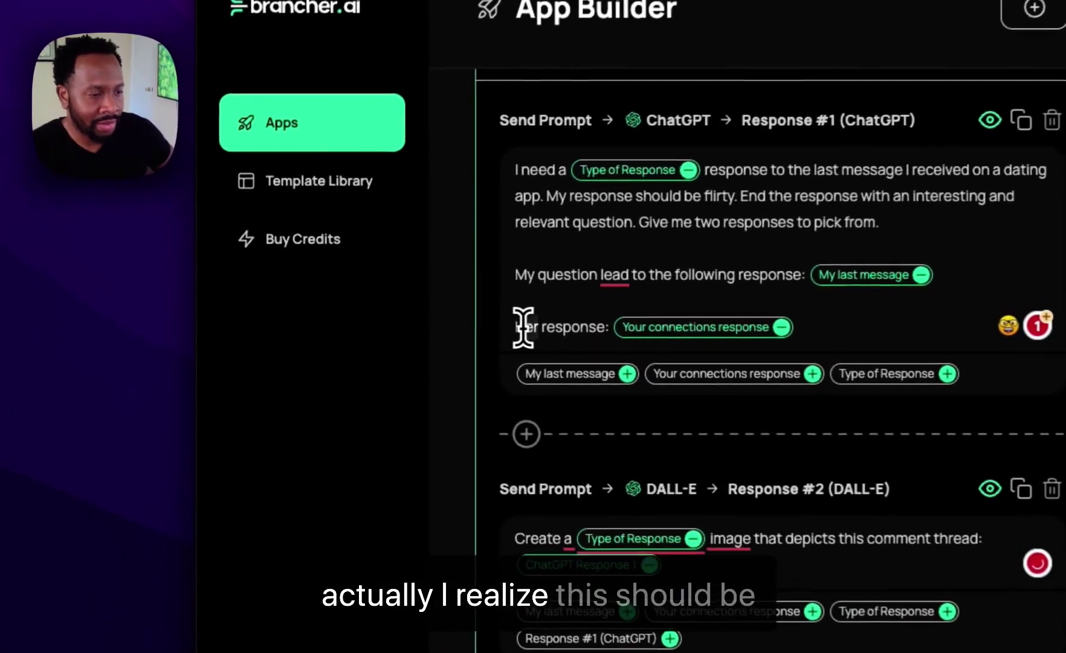
type("Connection")
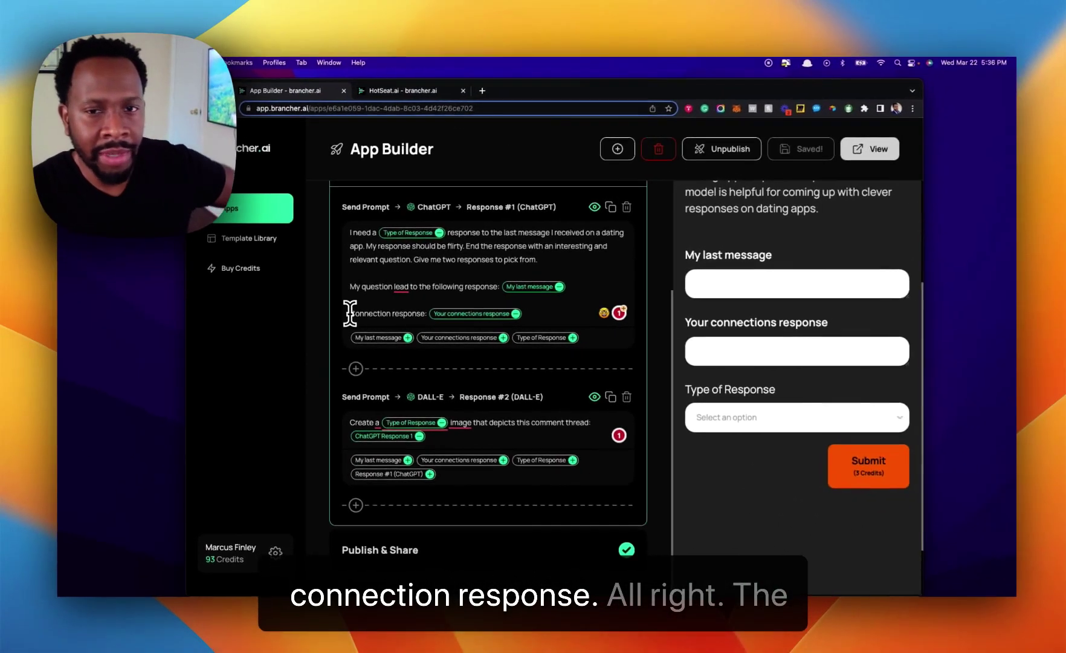
mouse_move(496, 439)
left_click(516, 422)
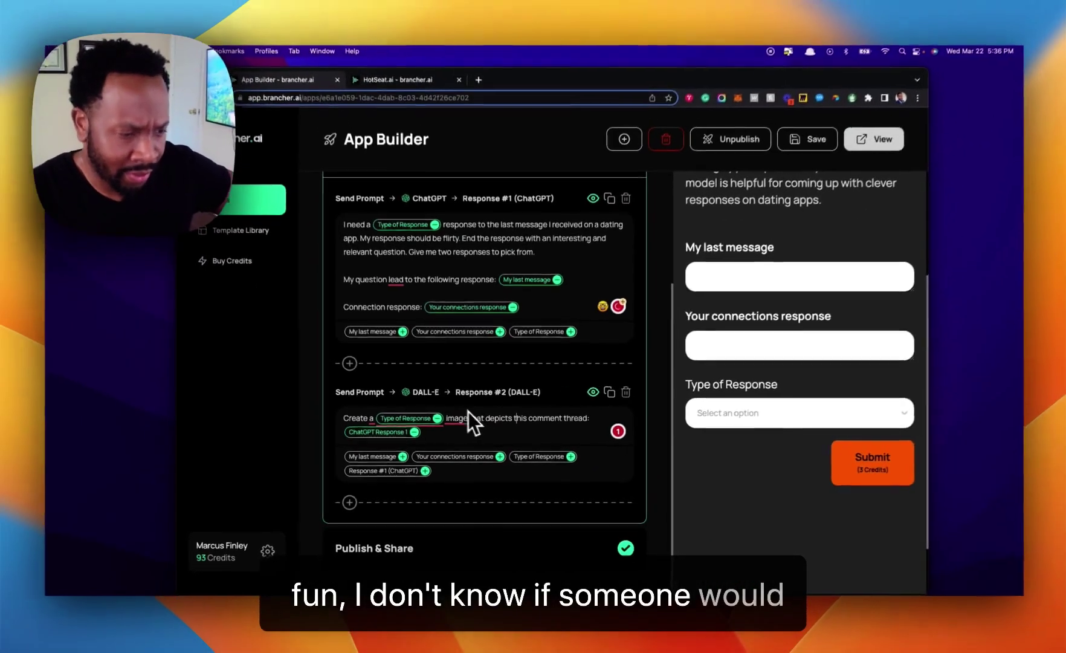
mouse_move(417, 417)
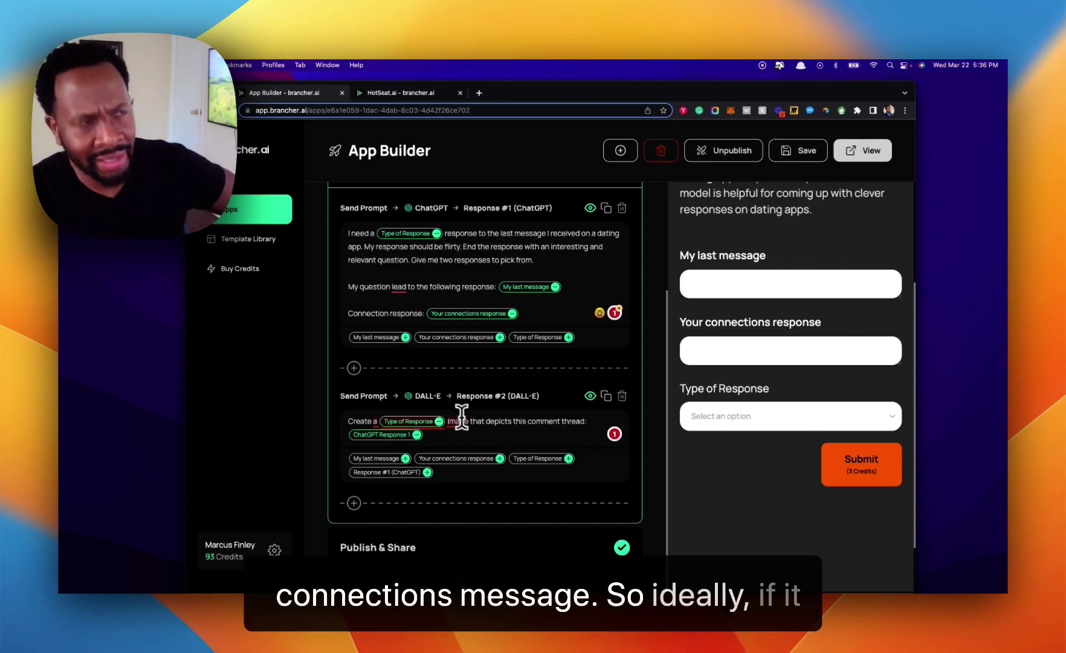
mouse_move(467, 422)
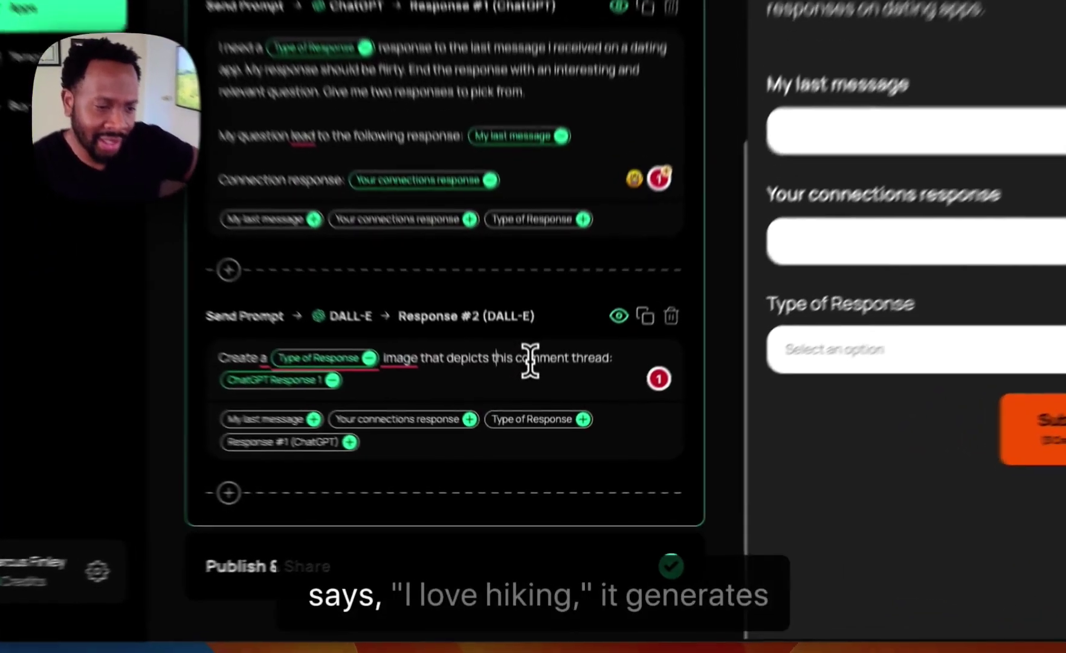
left_click(541, 421)
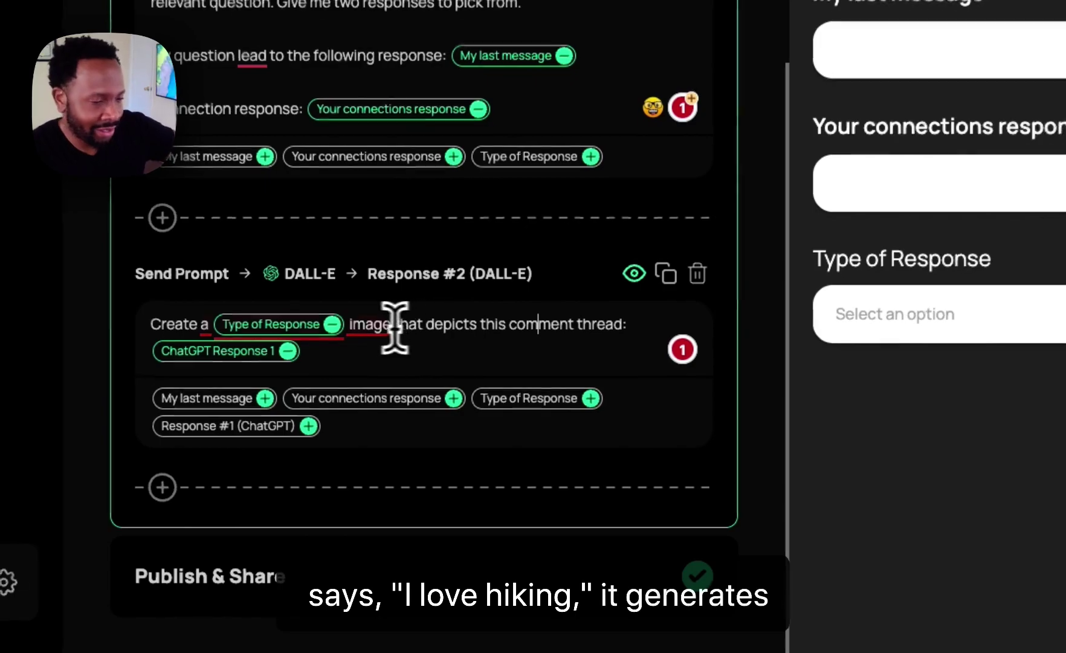
mouse_move(333, 324)
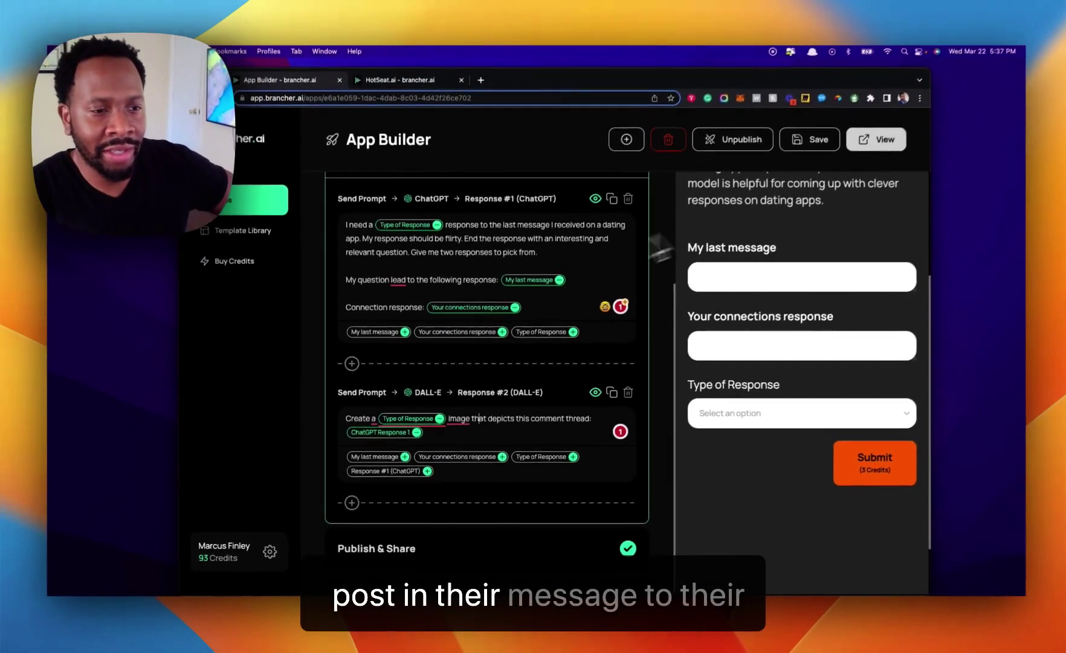
scroll(568, 268, "up", 5)
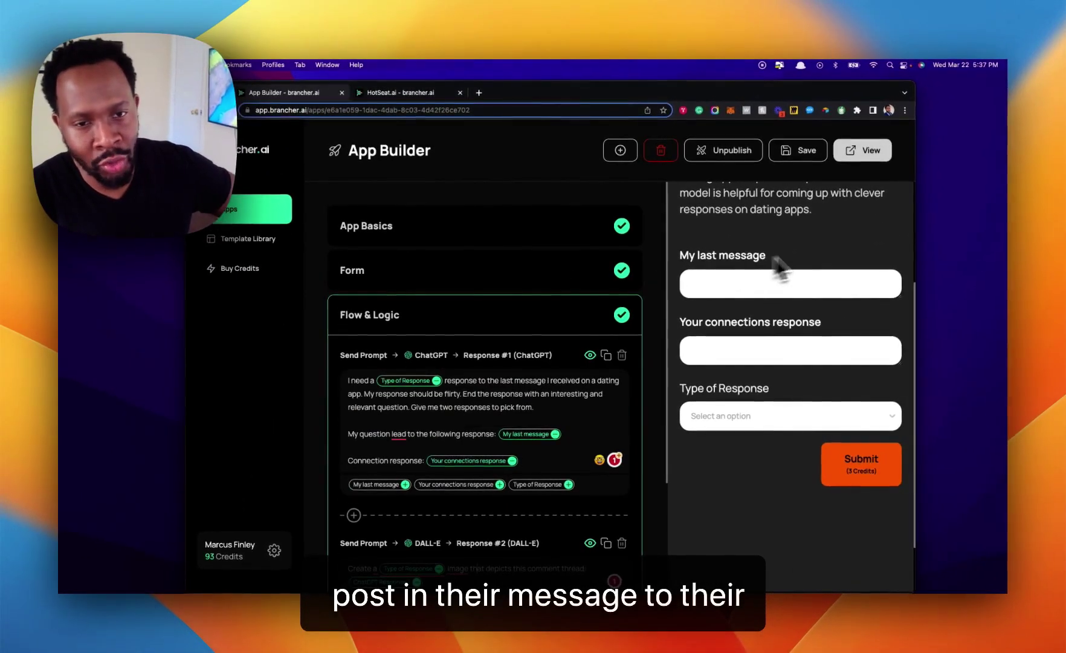
scroll(826, 243, "up", 3)
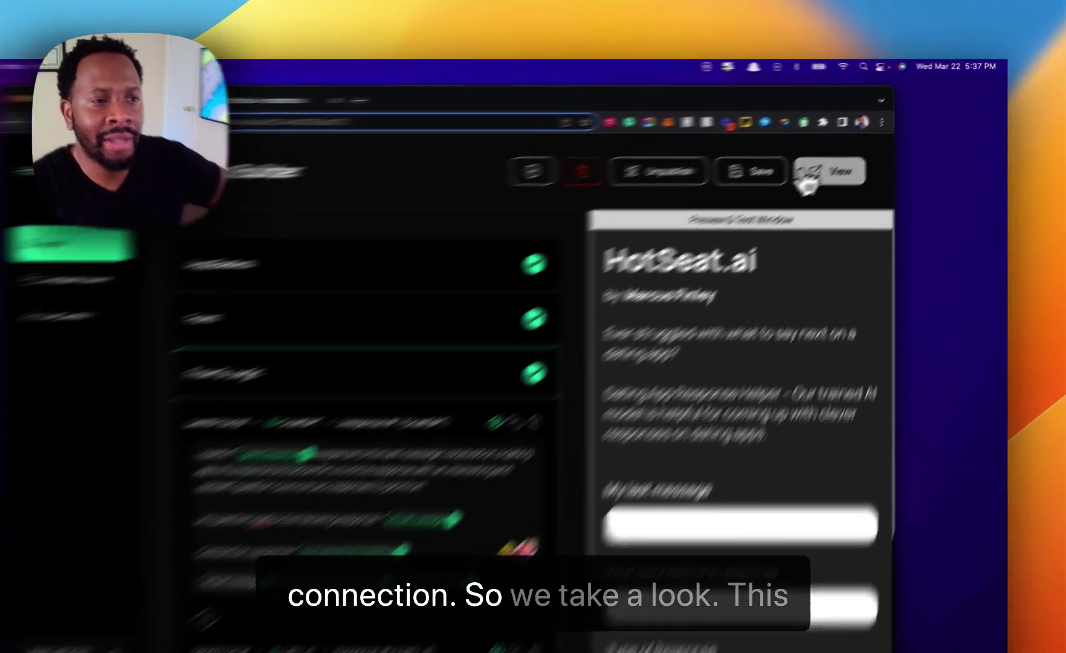
- On the live HotSeat.ai app, paste My last message and the connection's running-shoes reply
left_click(863, 150)
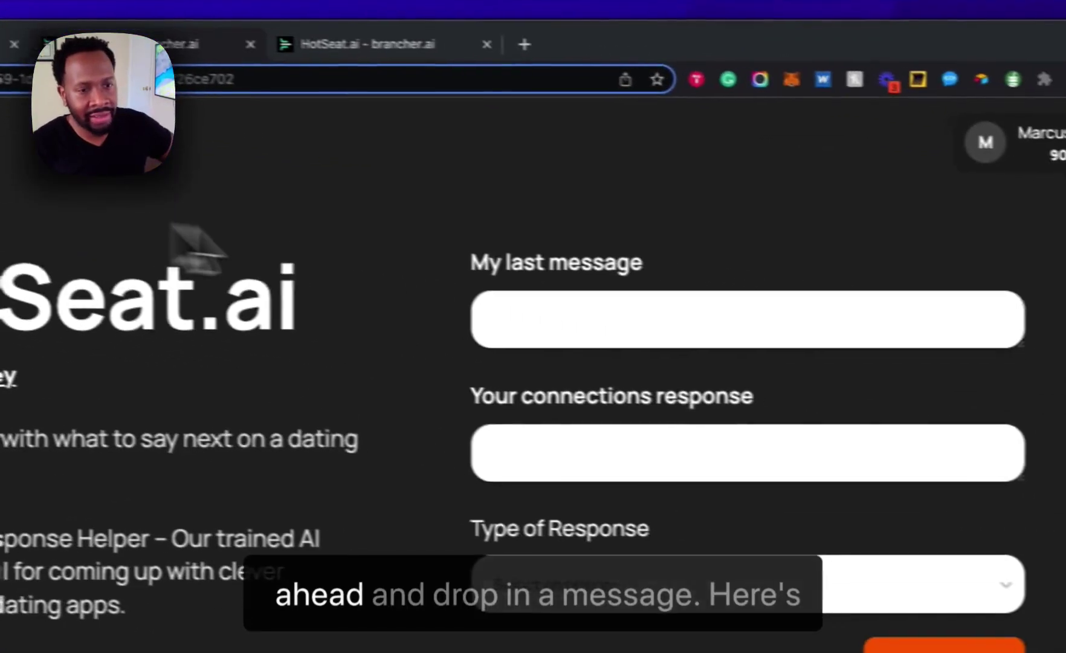
left_click(536, 335)
type("I love long walks around the tidal basin and going for long runs on beautiful days.")
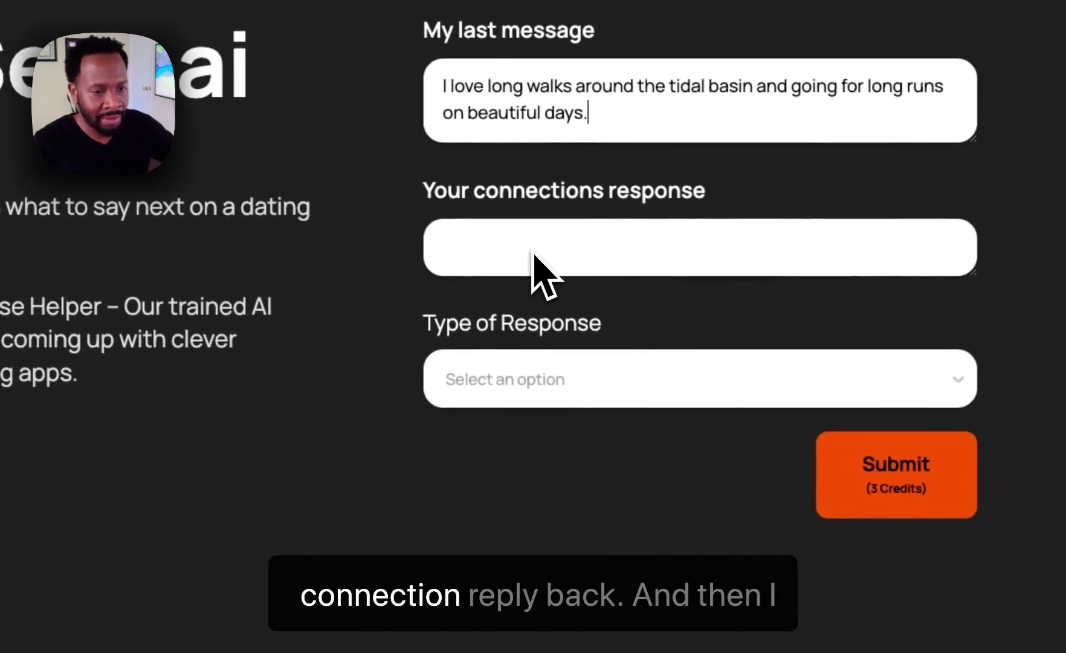
left_click(533, 254)
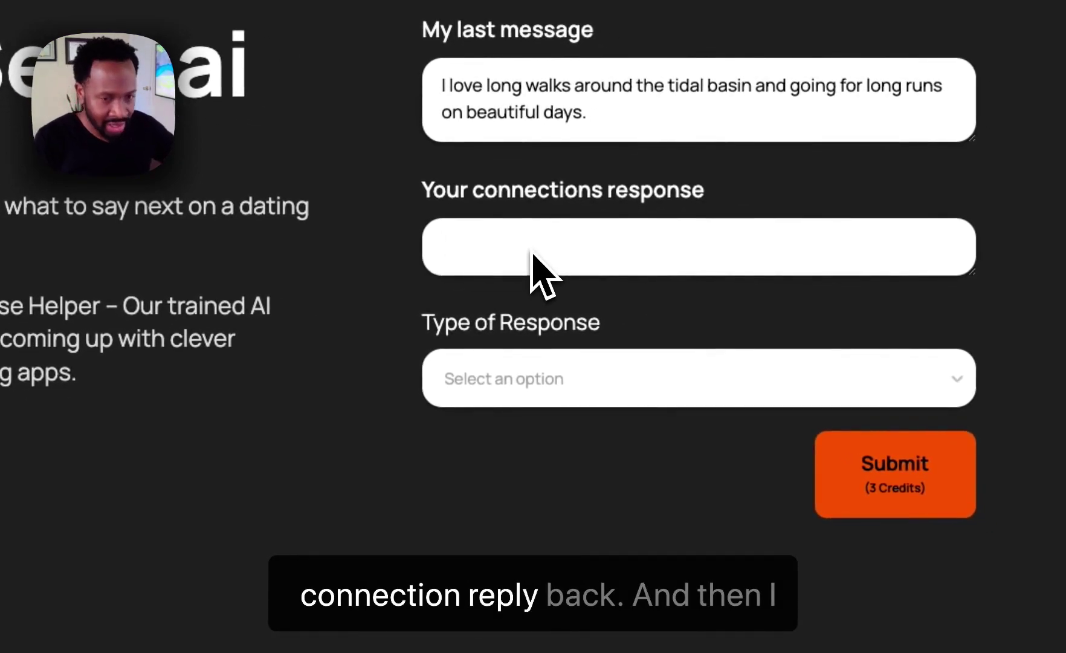
type("Me too. I like going on long bike rides. Do you go for runs a lot? I struggle with running 2 miles. I think I need new running shoes.")
- Set Type of Response to Inquisitive and submit the form
left_click(547, 390)
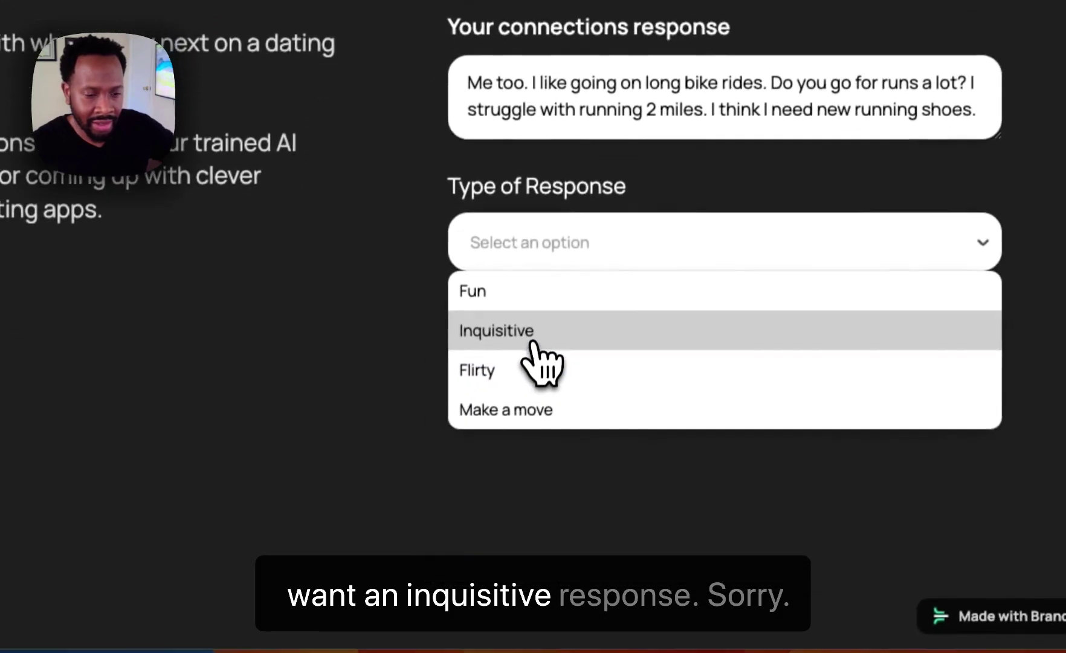
left_click(520, 502)
left_click(696, 347)
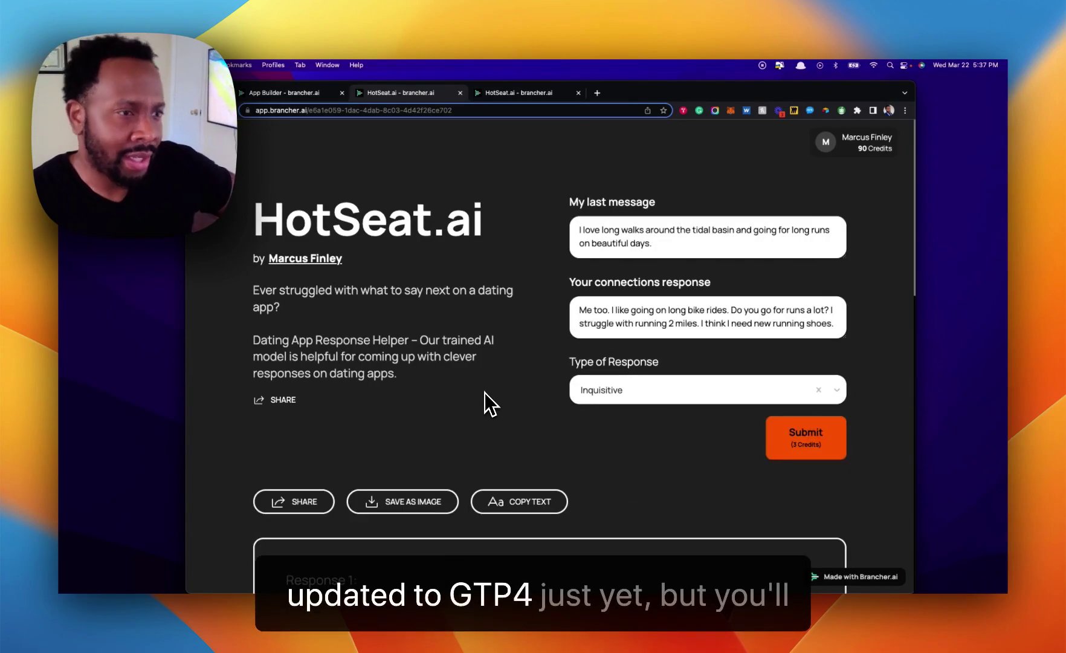
- Scroll through Response 1 and Response 2 down to the generated running-shoes image
scroll(485, 392, "down", 3)
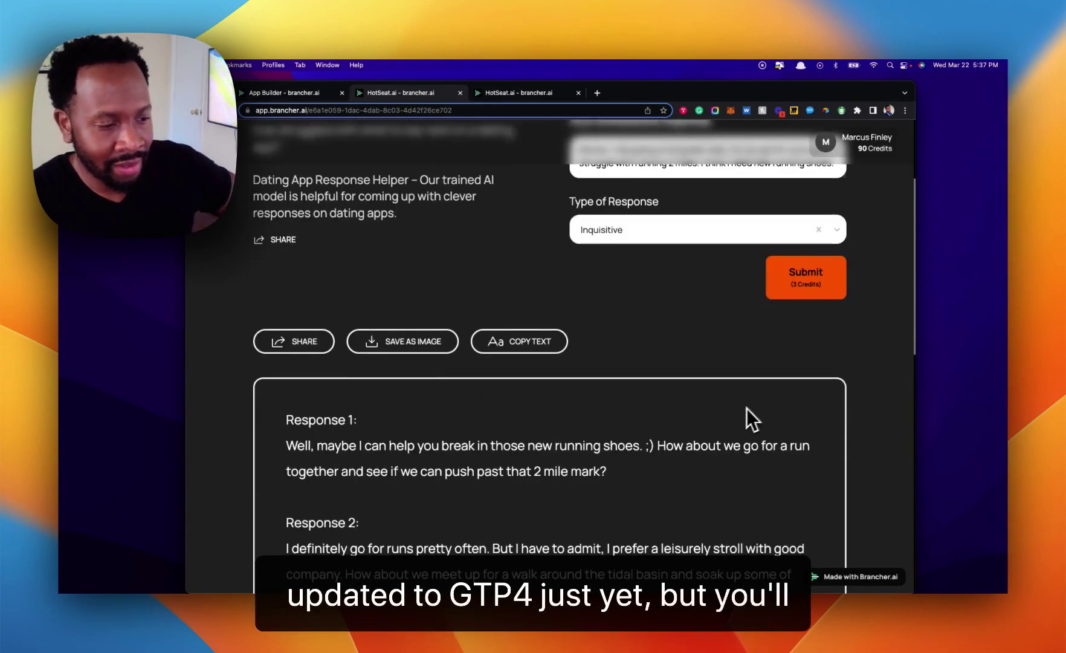
scroll(745, 411, "down", 2)
scroll(489, 361, "up", 1)
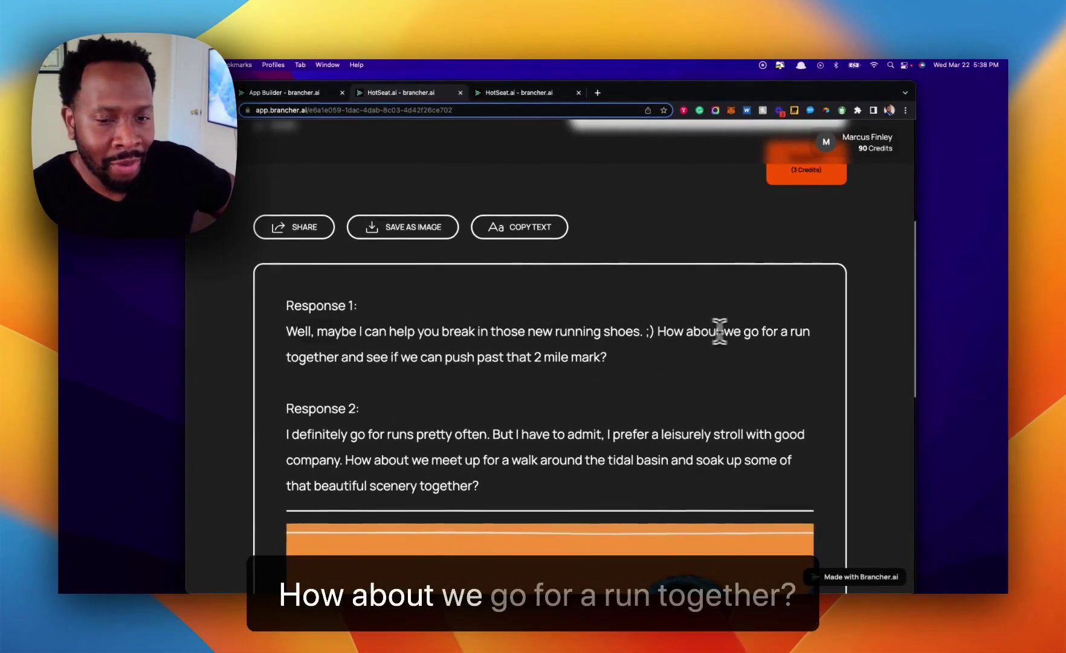
scroll(435, 363, "up", 2)
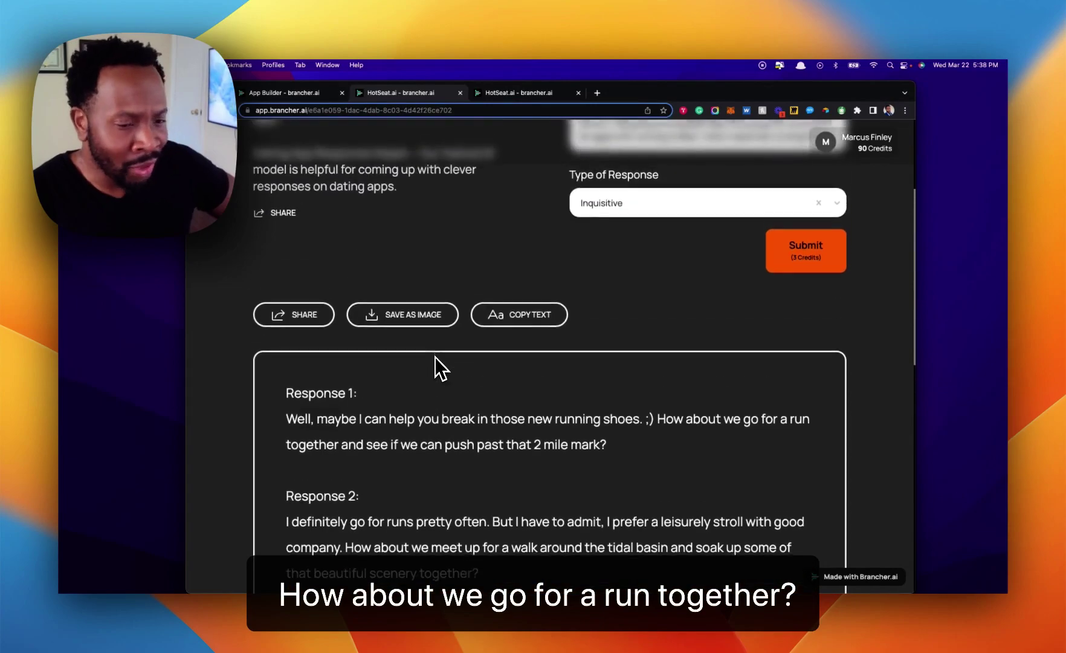
scroll(435, 357, "down", 1)
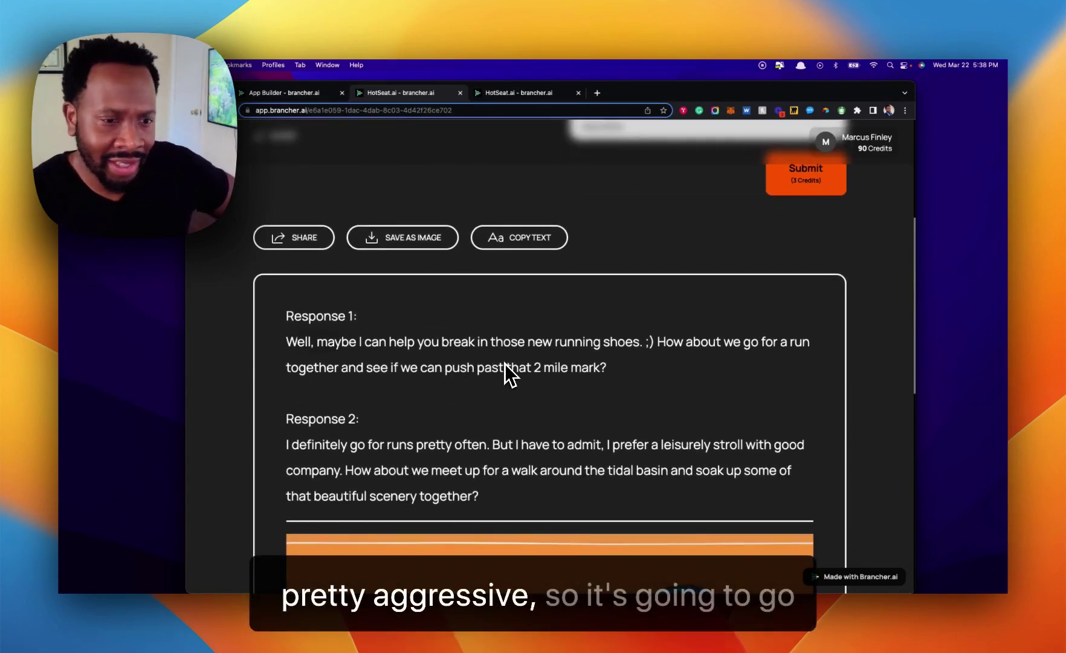
scroll(505, 363, "down", 5)
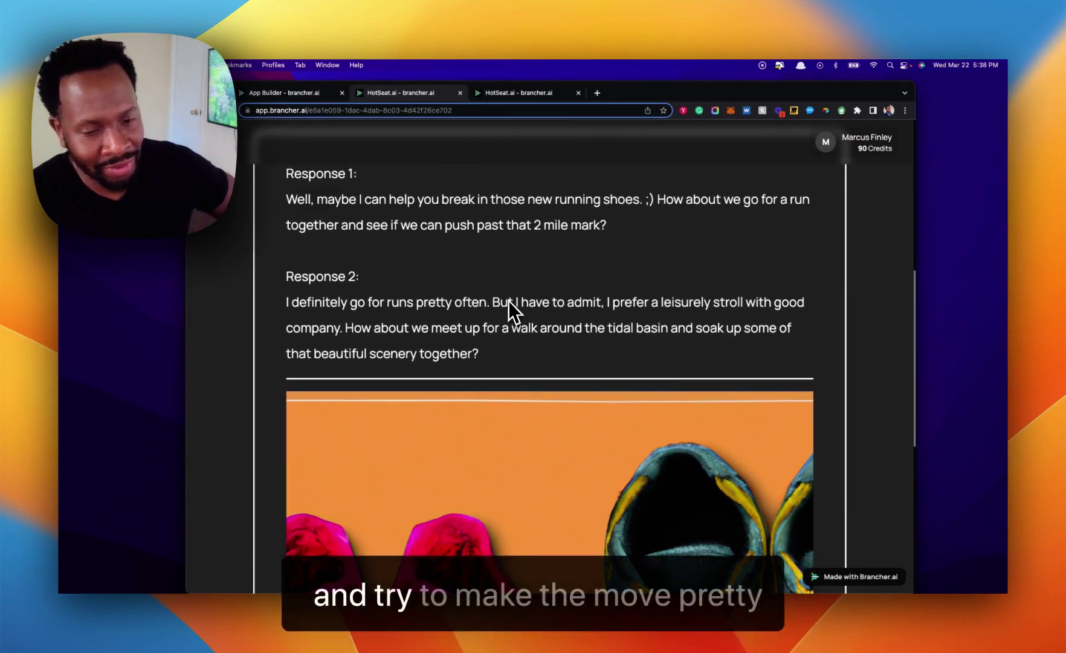
scroll(508, 301, "down", 10)
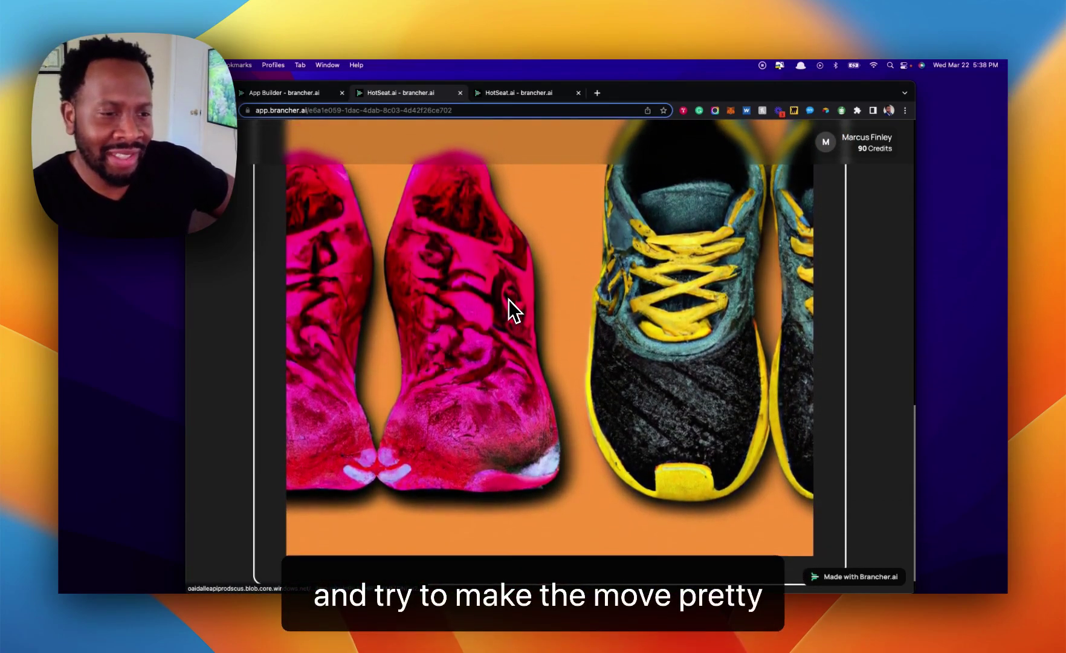
scroll(508, 299, "up", 2)
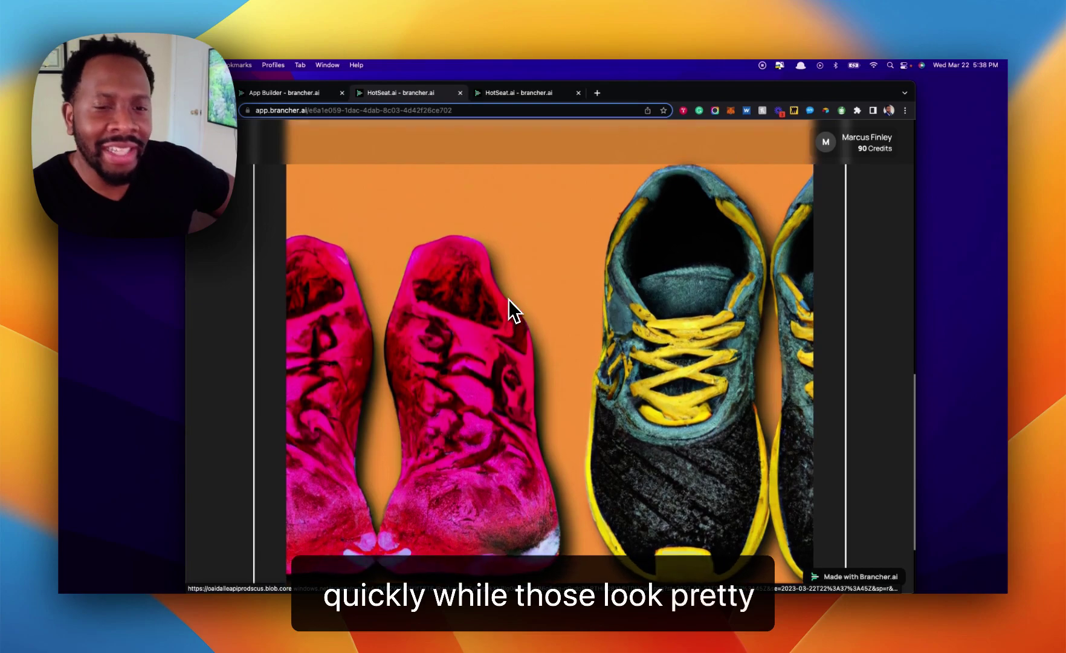
scroll(508, 299, "up", 7)
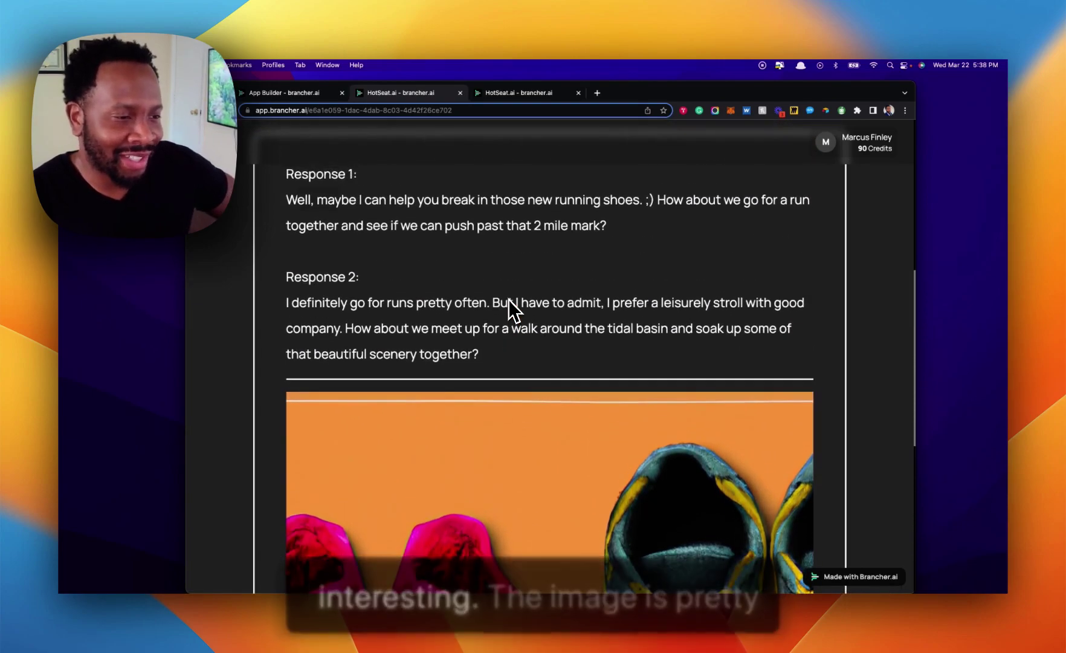
scroll(503, 330, "down", 3)
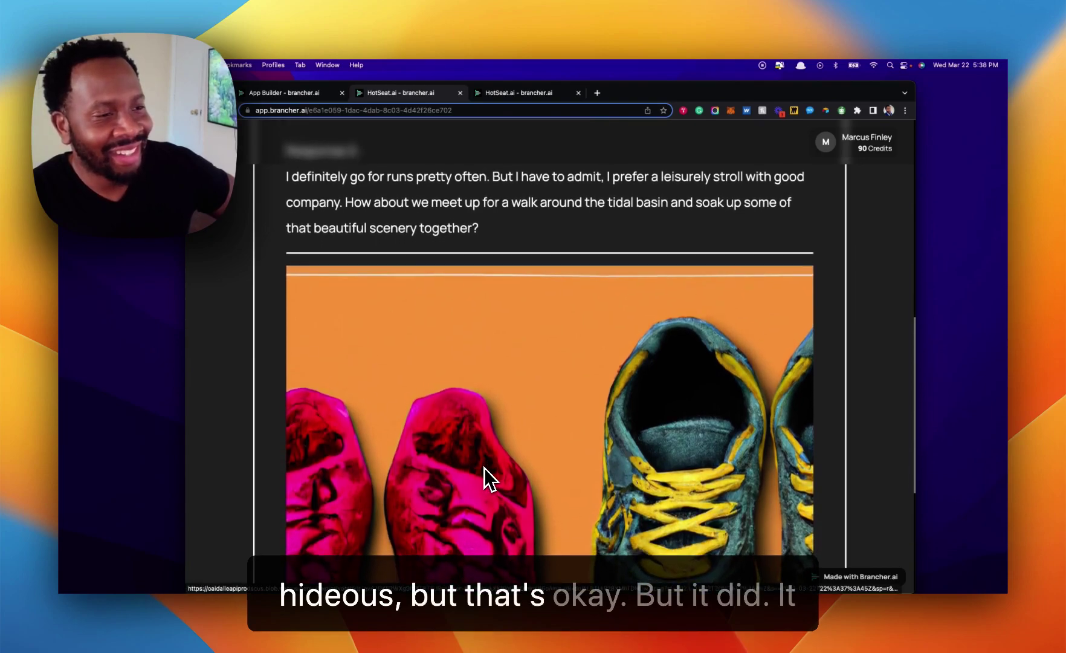
scroll(484, 469, "down", 2)
scroll(484, 468, "down", 1)
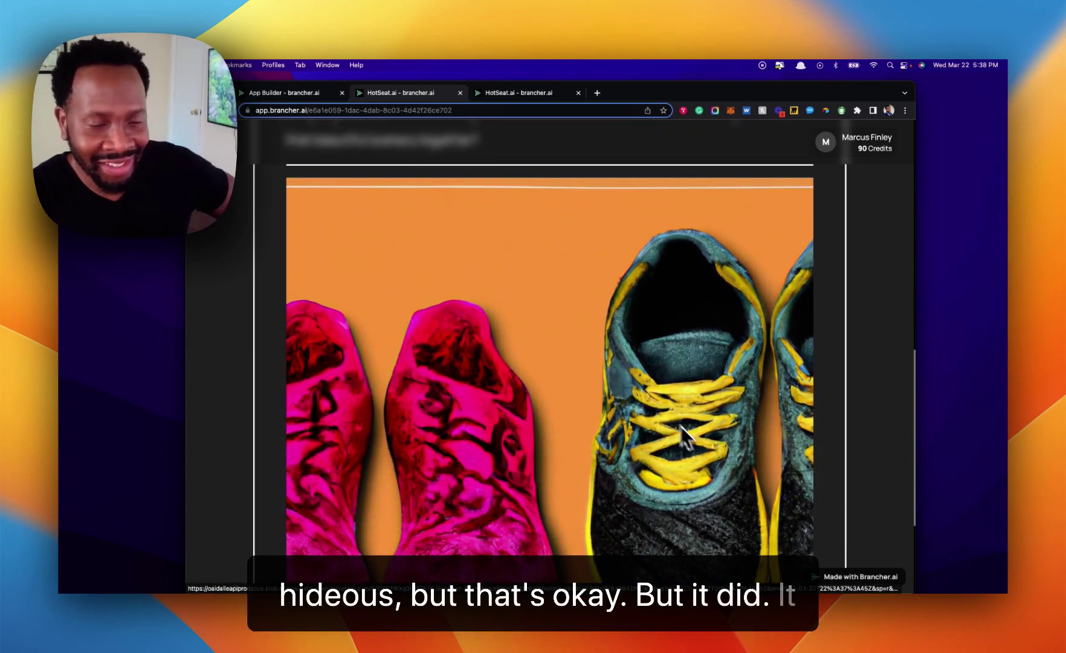
scroll(649, 405, "up", 5)
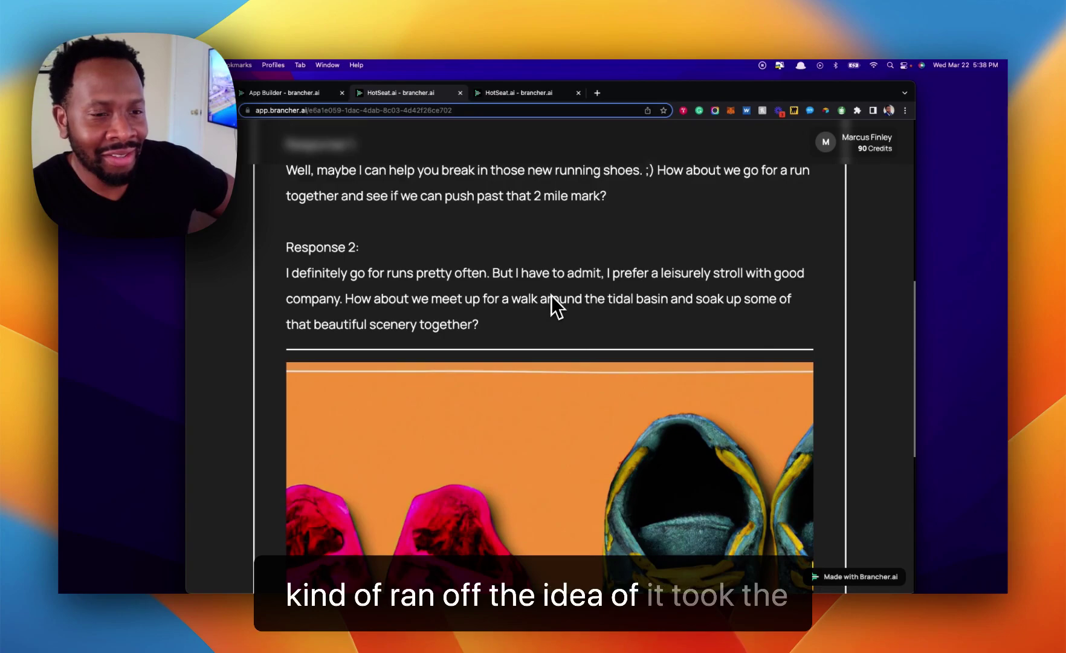
scroll(428, 273, "up", 1)
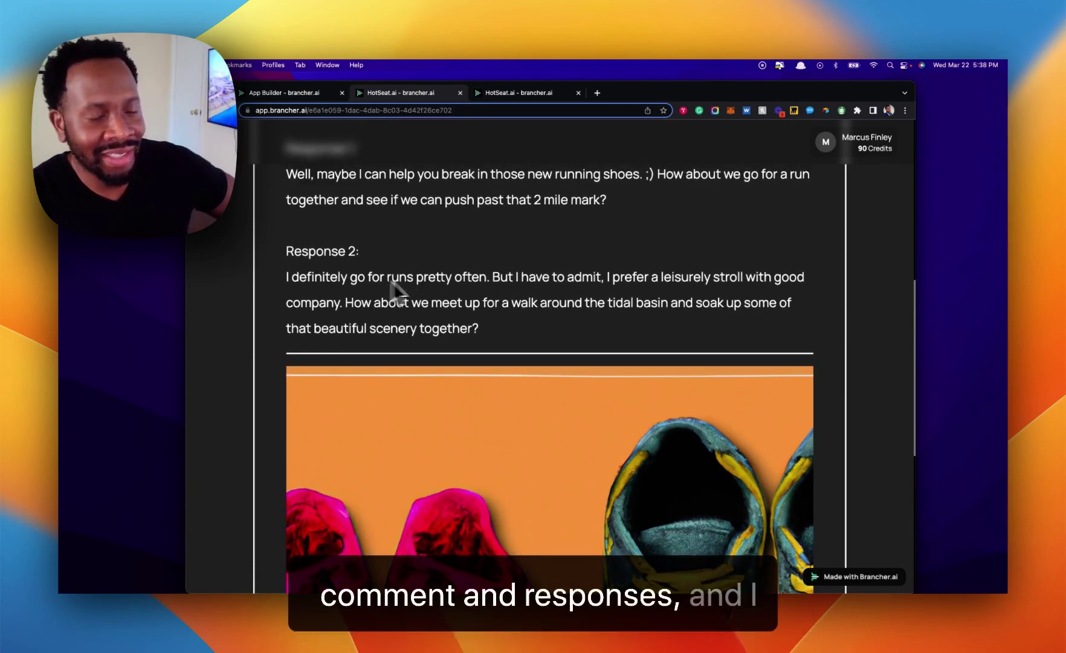
scroll(393, 291, "down", 6)
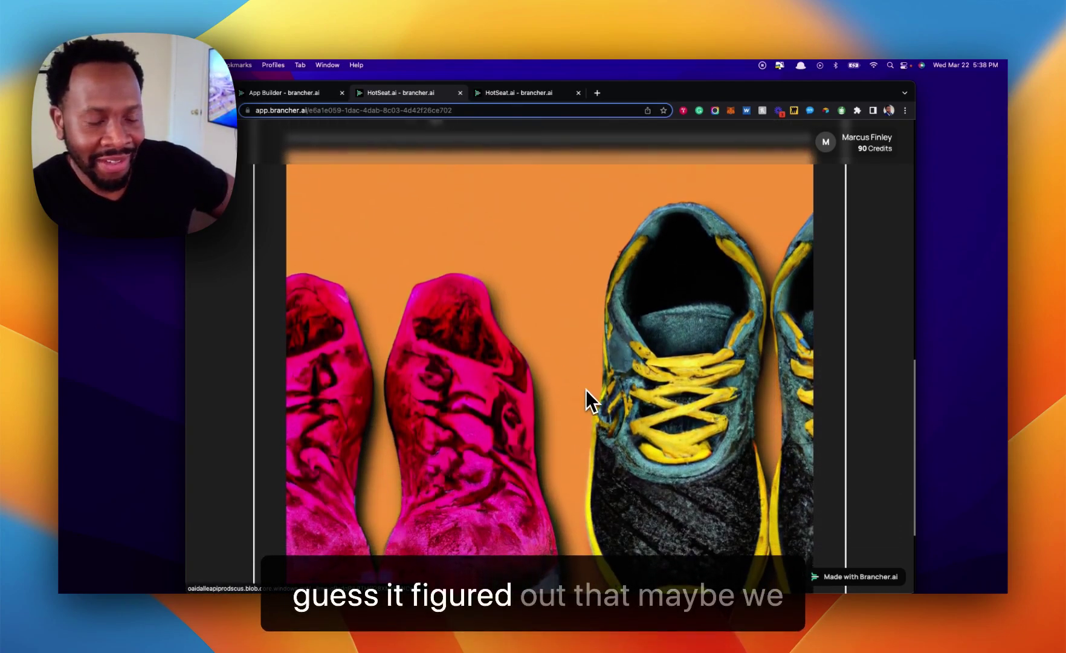
scroll(587, 391, "down", 4)
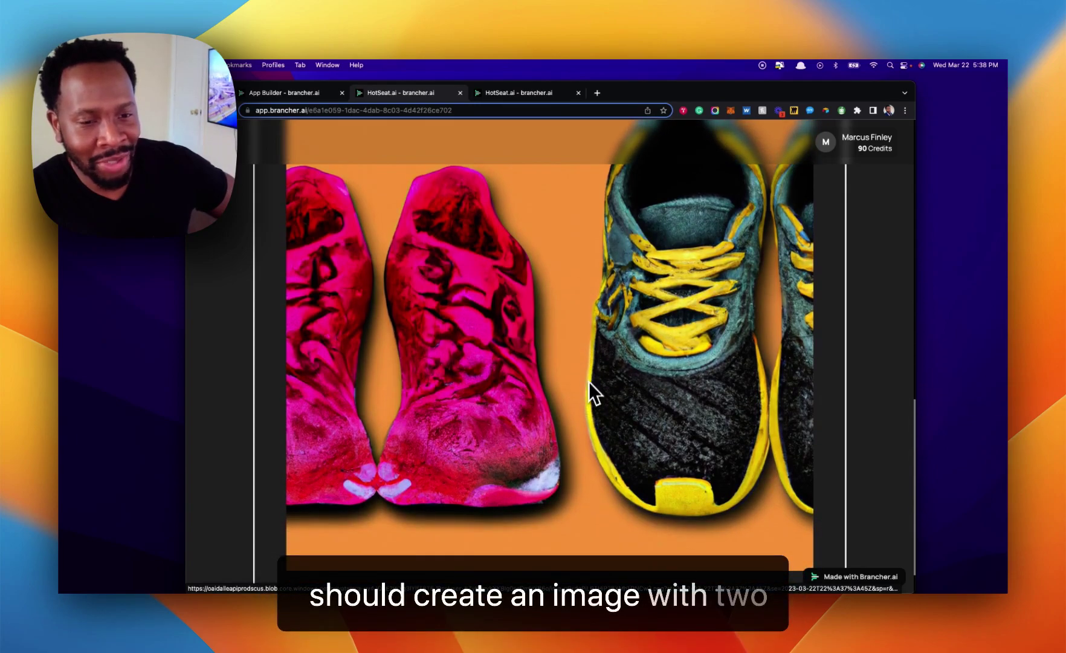
scroll(591, 391, "up", 10)
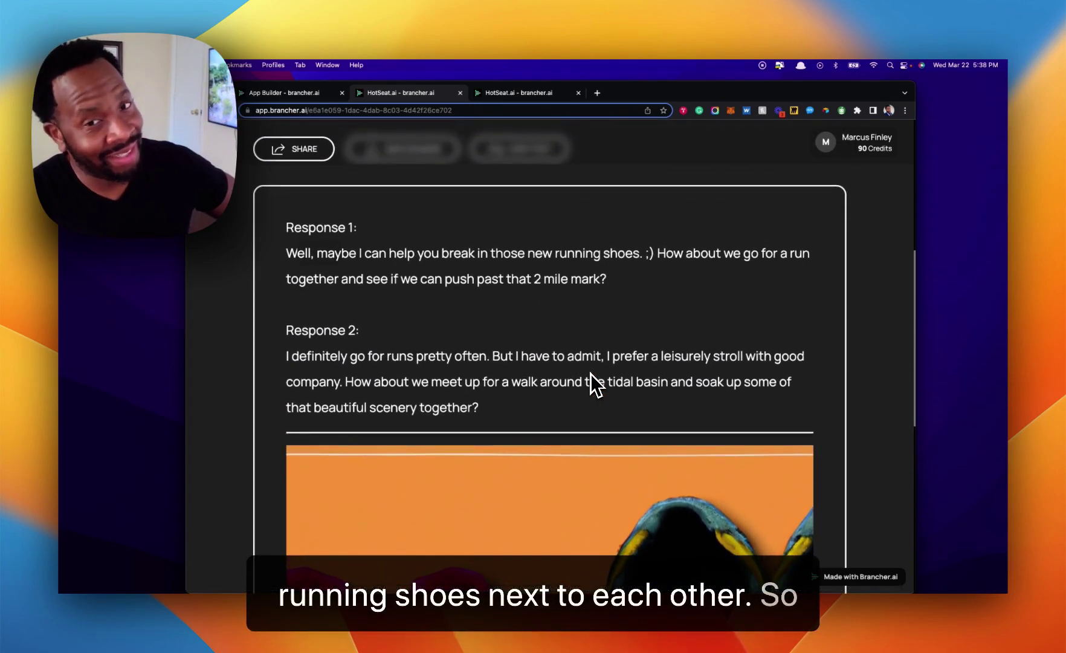
scroll(590, 373, "up", 2)
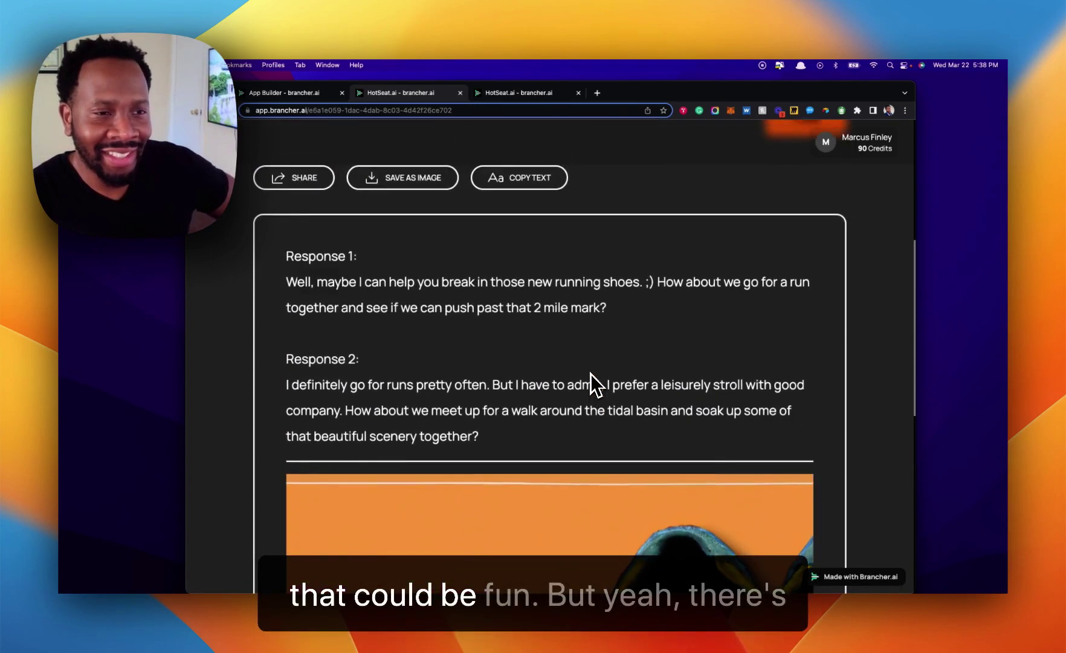
scroll(590, 373, "up", 2)
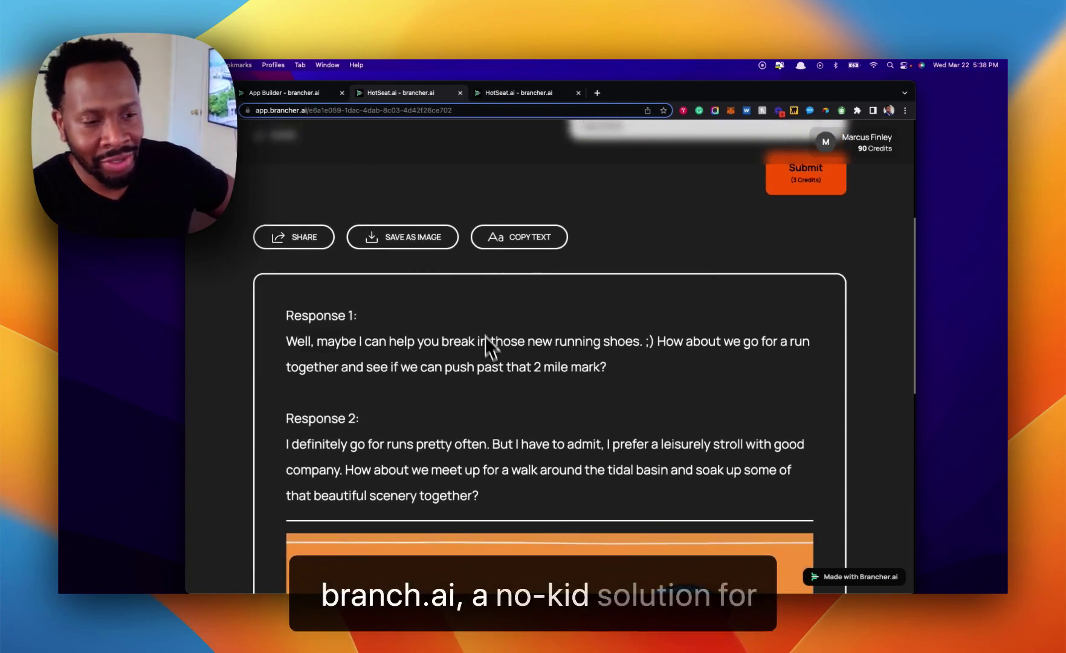
scroll(487, 344, "up", 8)
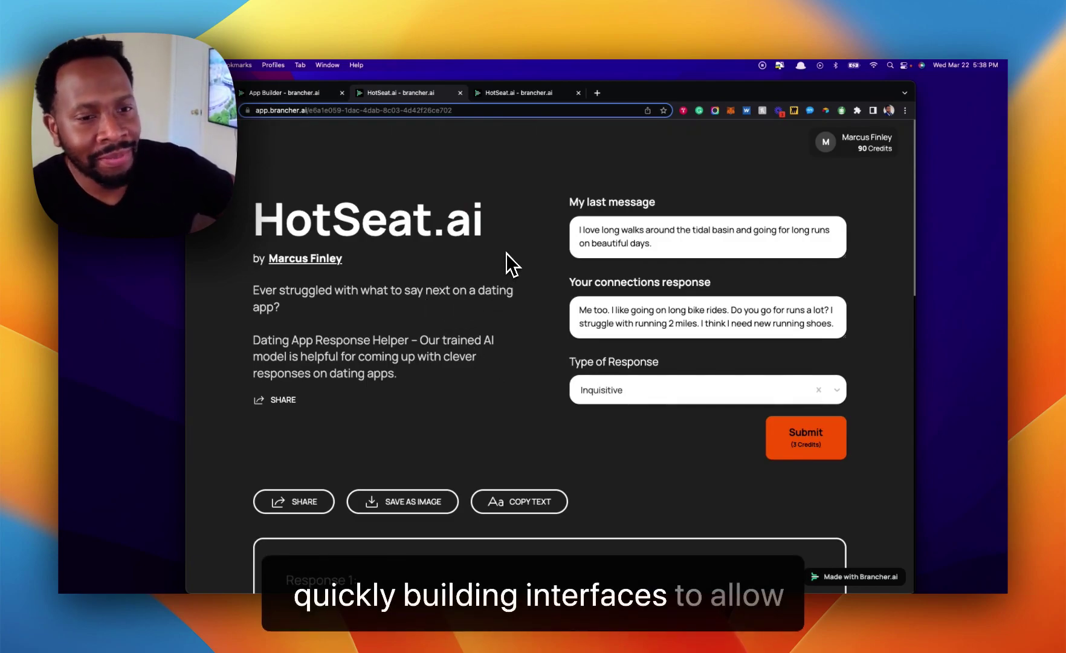
scroll(500, 304, "down", 1)
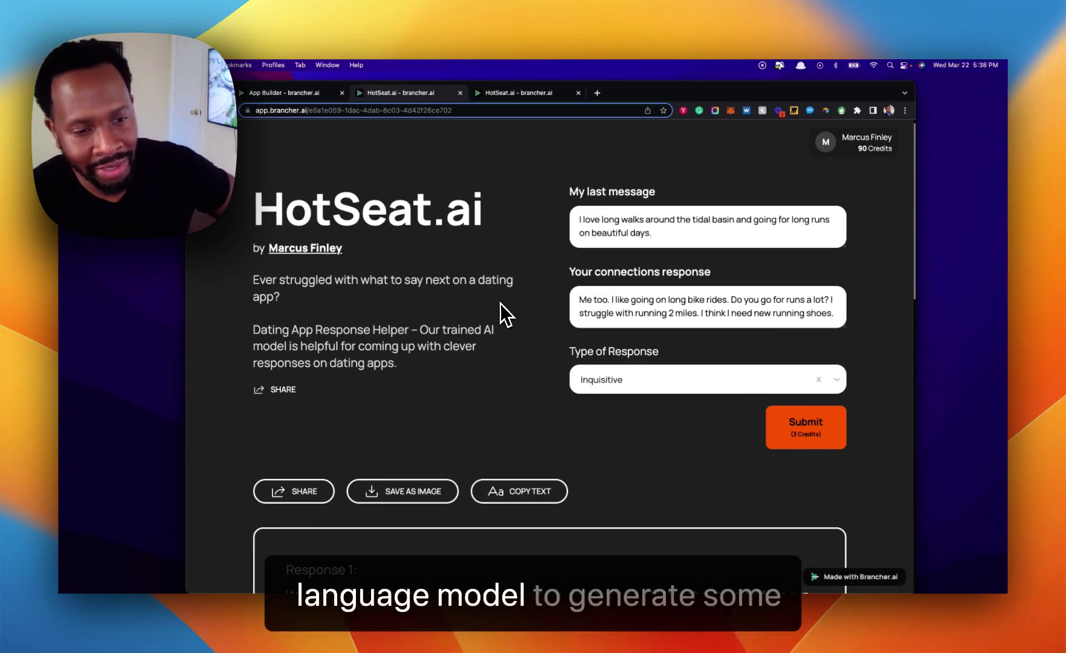
scroll(500, 303, "down", 3)
scroll(501, 304, "down", 10)
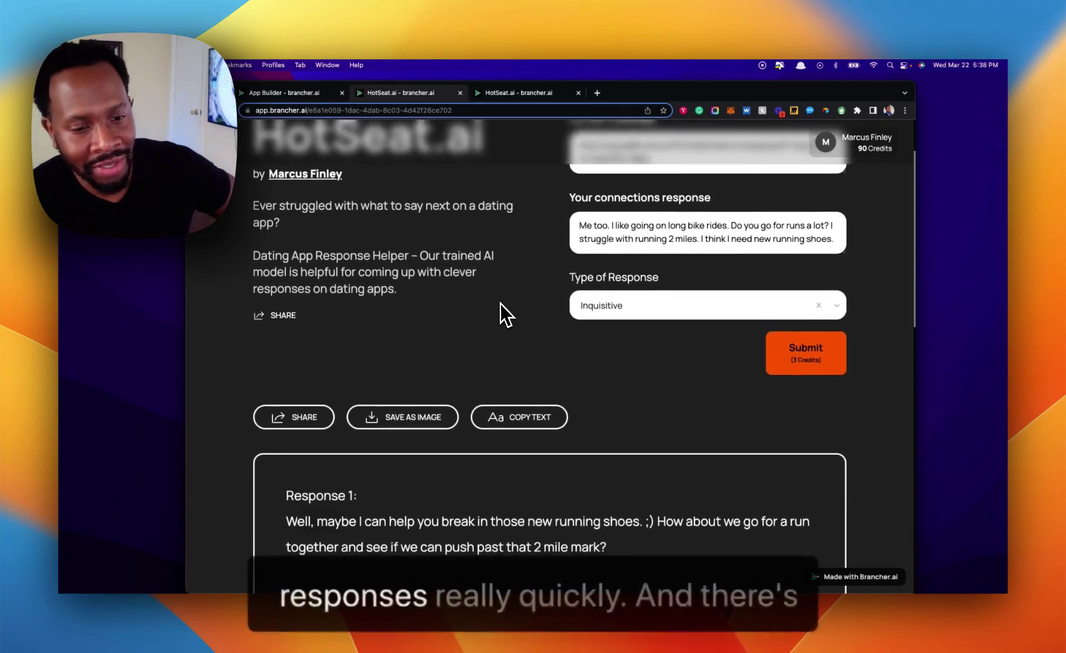
scroll(500, 304, "down", 2)
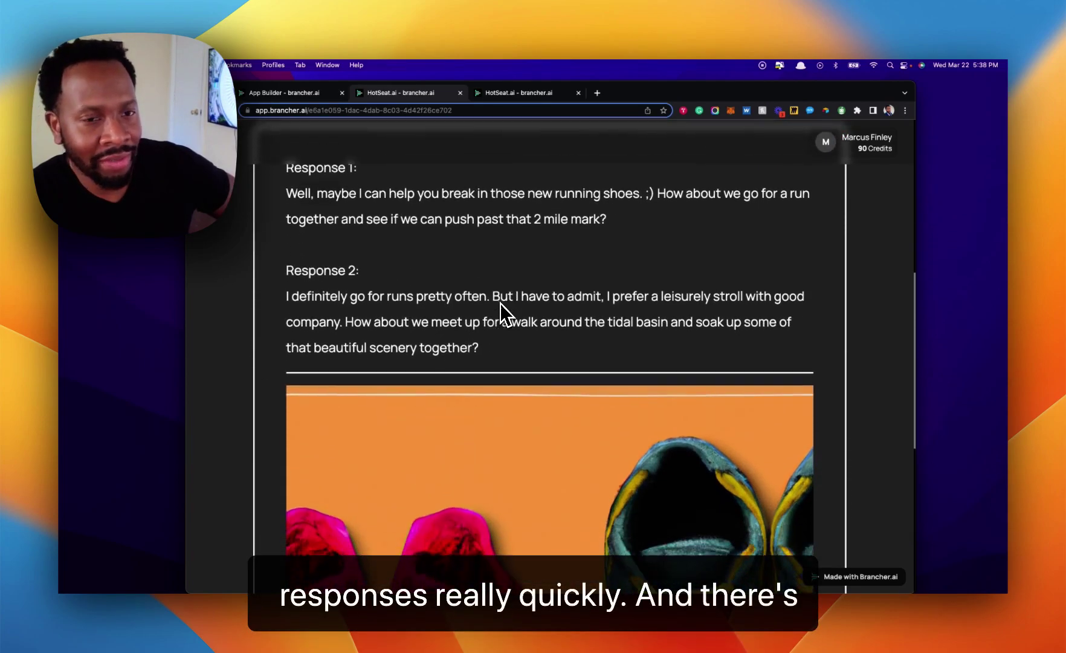
scroll(500, 304, "up", 12)
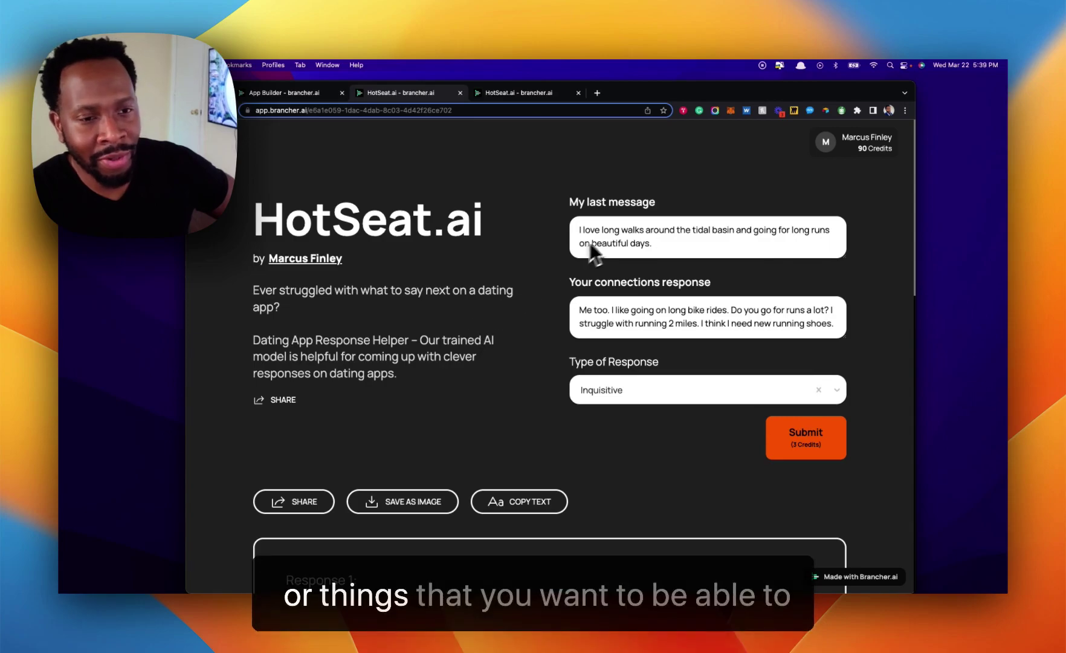
scroll(616, 311, "down", 4)
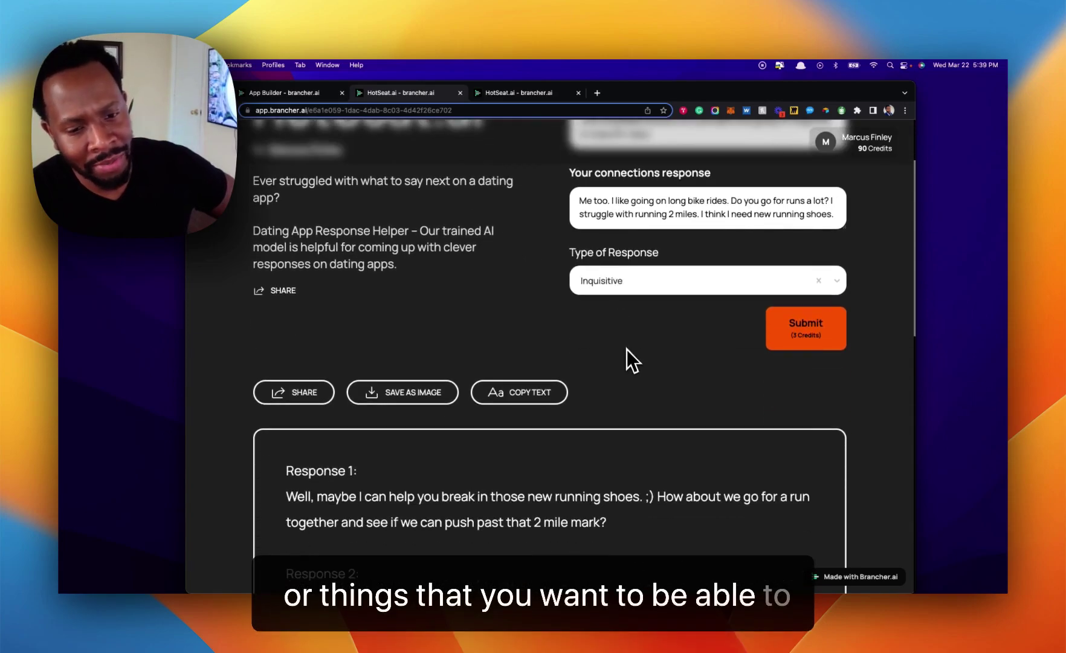
scroll(627, 353, "down", 12)
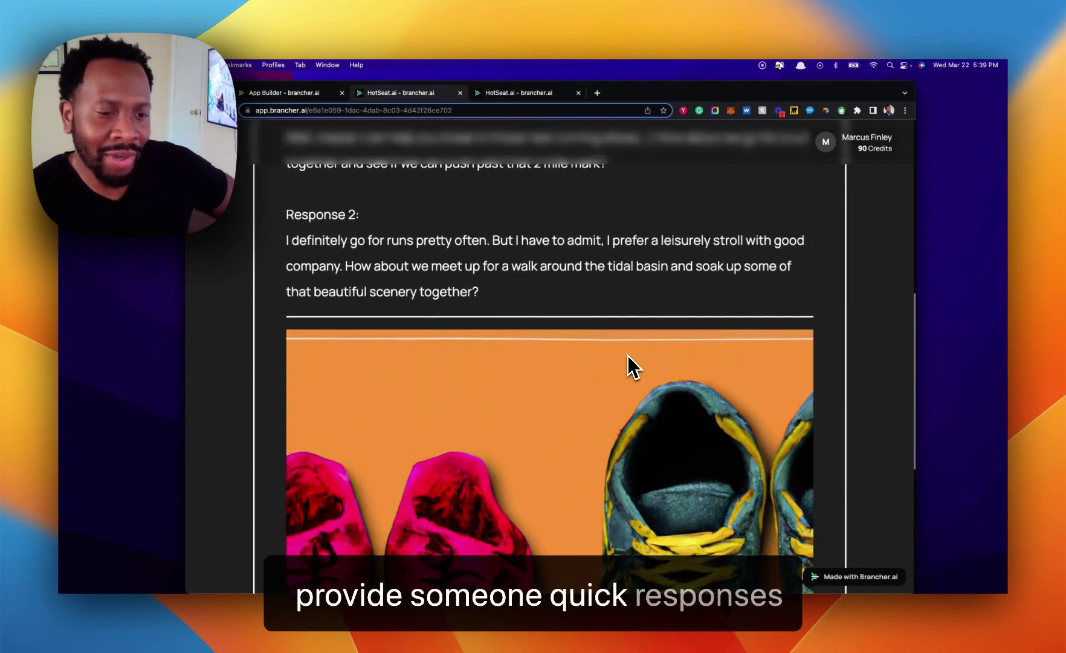
scroll(620, 334, "up", 16)
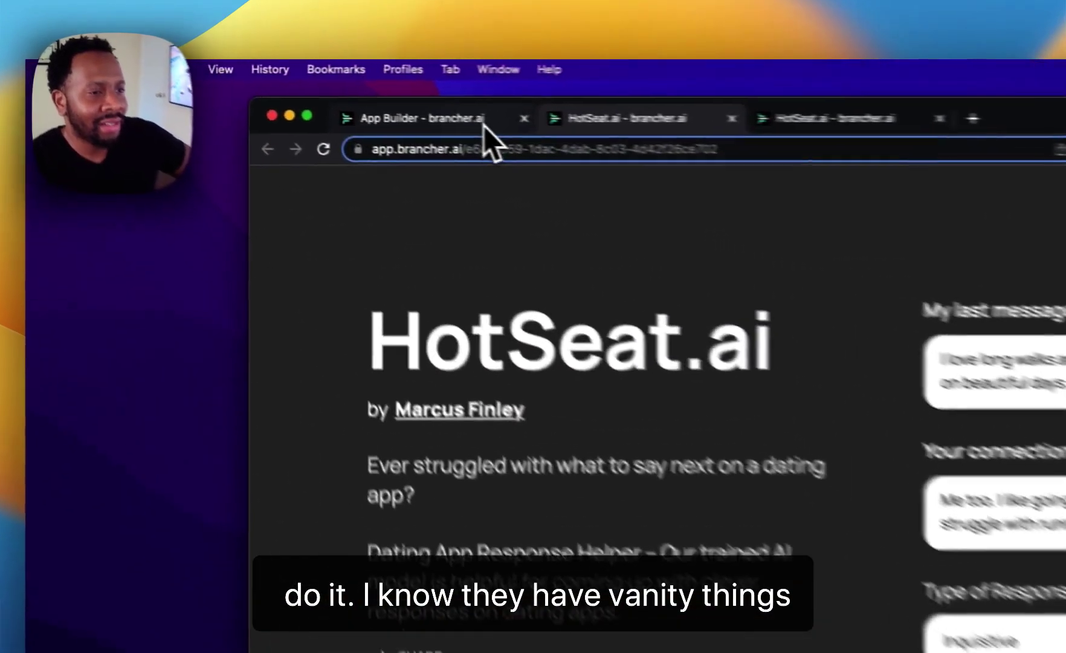
- Expand App Basics, Form and Publish & Share in the builder, then open the live HotSeat.ai tab
left_click(318, 94)
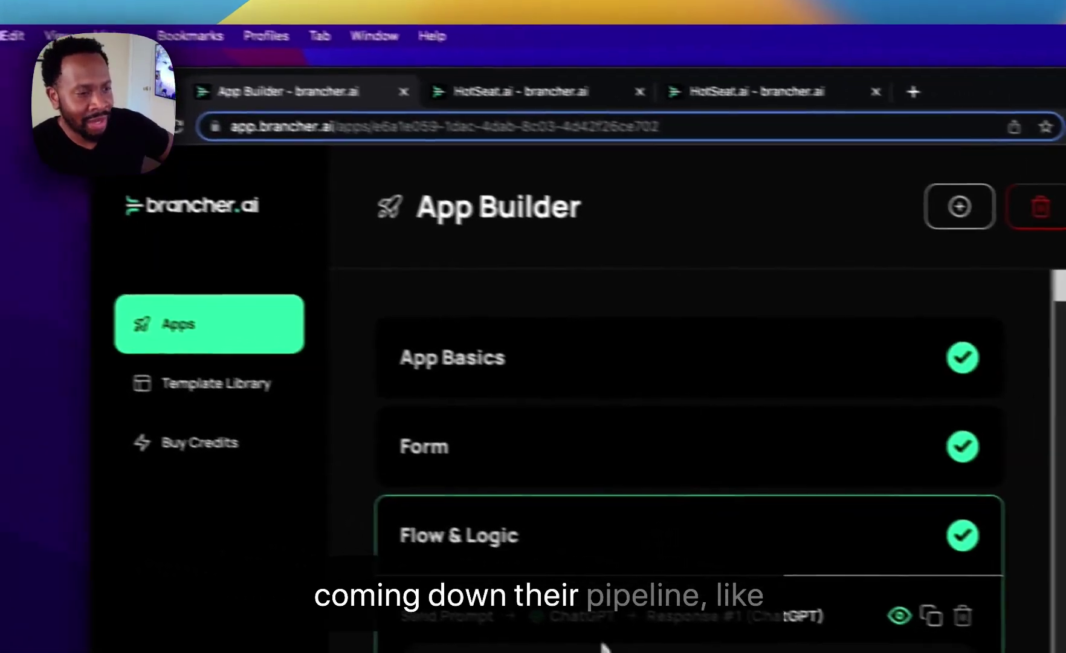
left_click(547, 368)
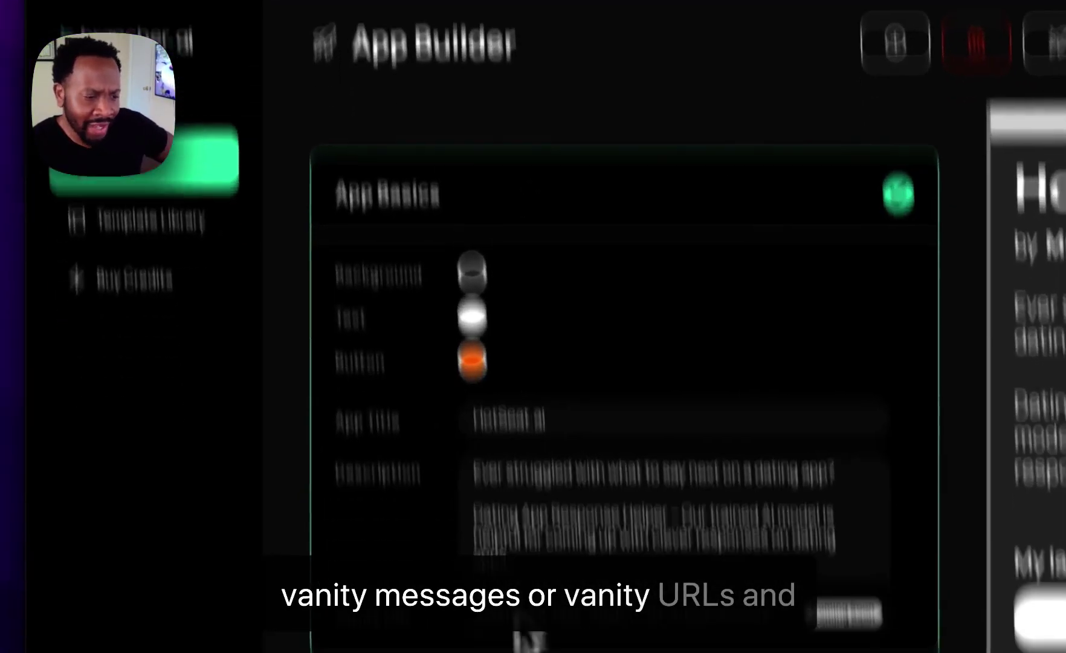
scroll(562, 400, "down", 5)
left_click(562, 402)
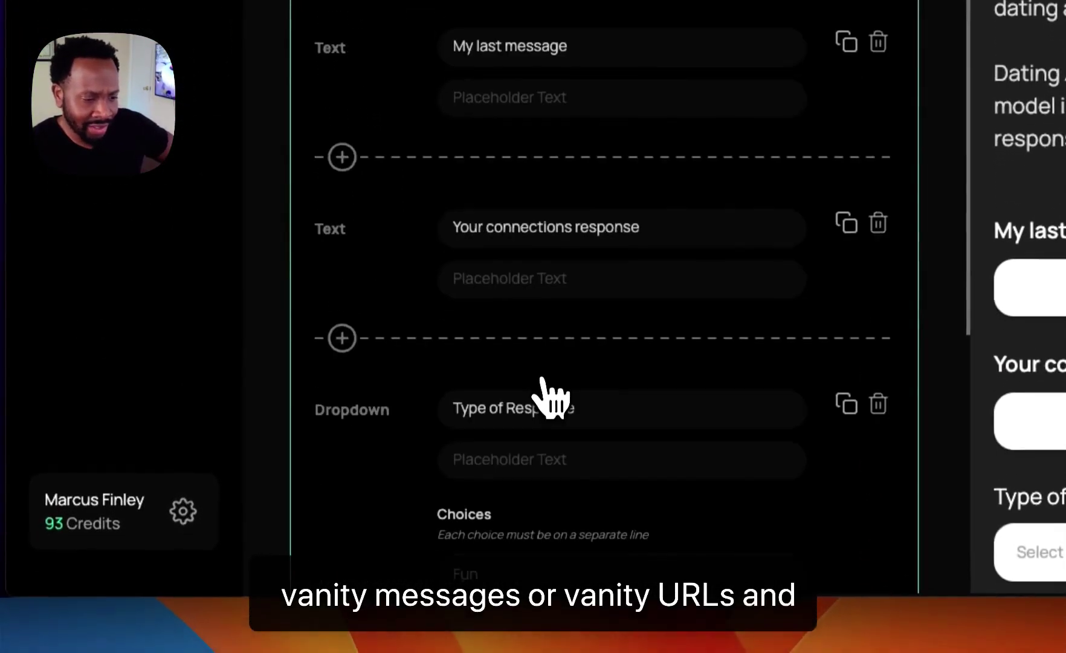
scroll(550, 393, "down", 3)
scroll(539, 387, "down", 3)
left_click(530, 500)
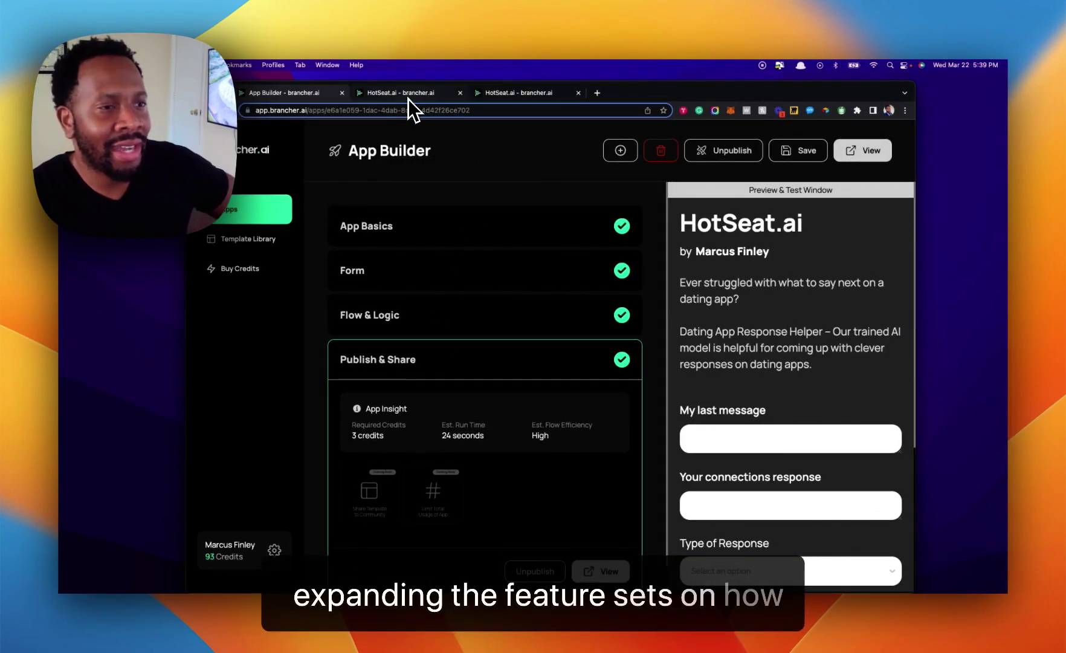
left_click(508, 93)
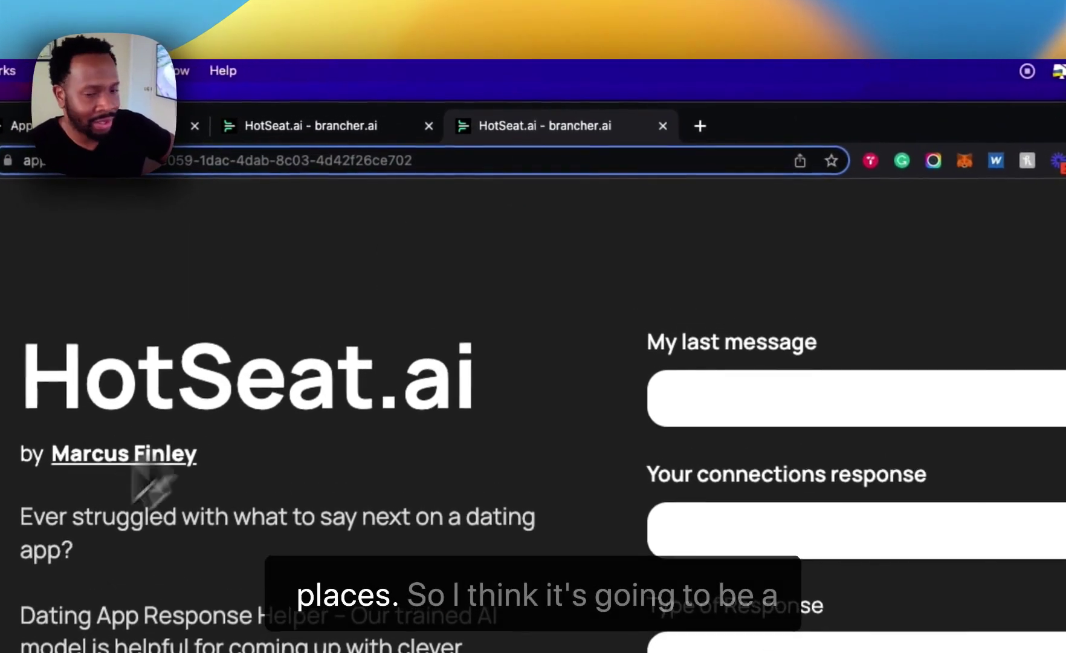